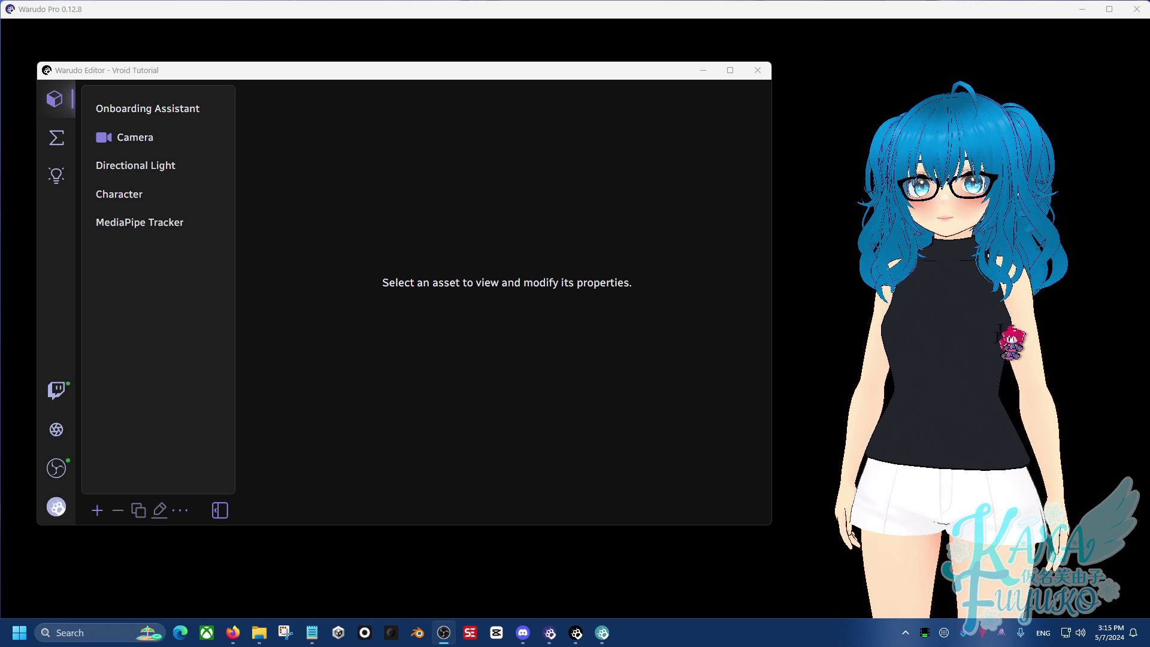
# Step: Bring up the text file Mouse Controlled Avatar.txt and place its window beside the Warudo editor
pyautogui.click(1076, 5)
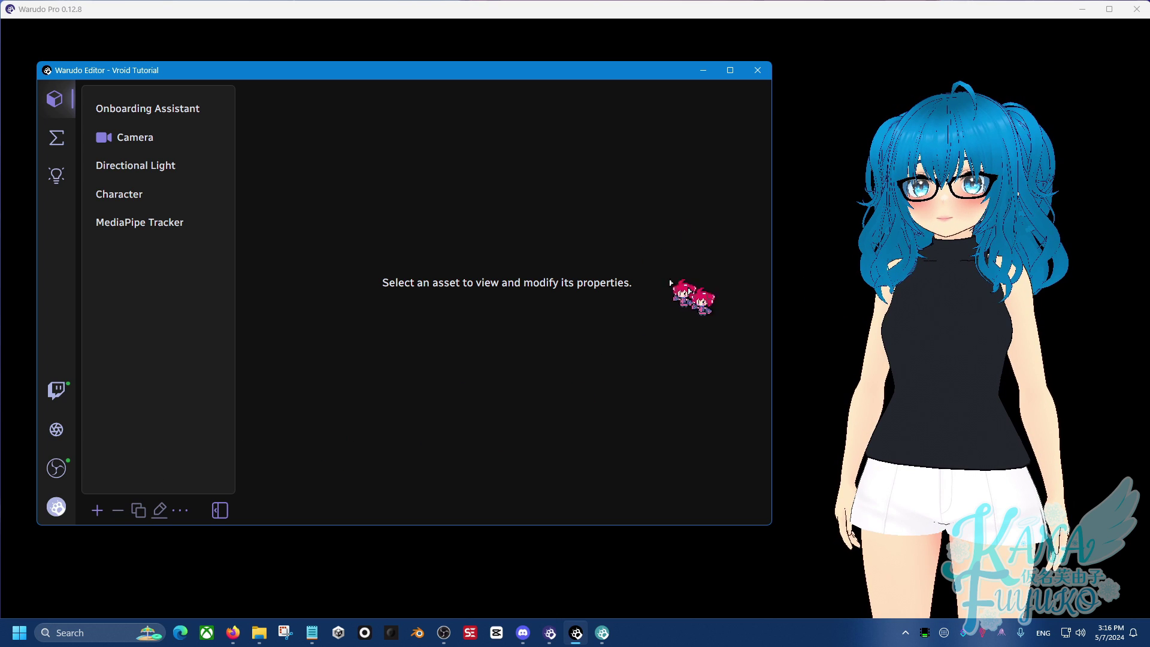
pyautogui.moveTo(615, 71); pyautogui.dragTo(574, 90)
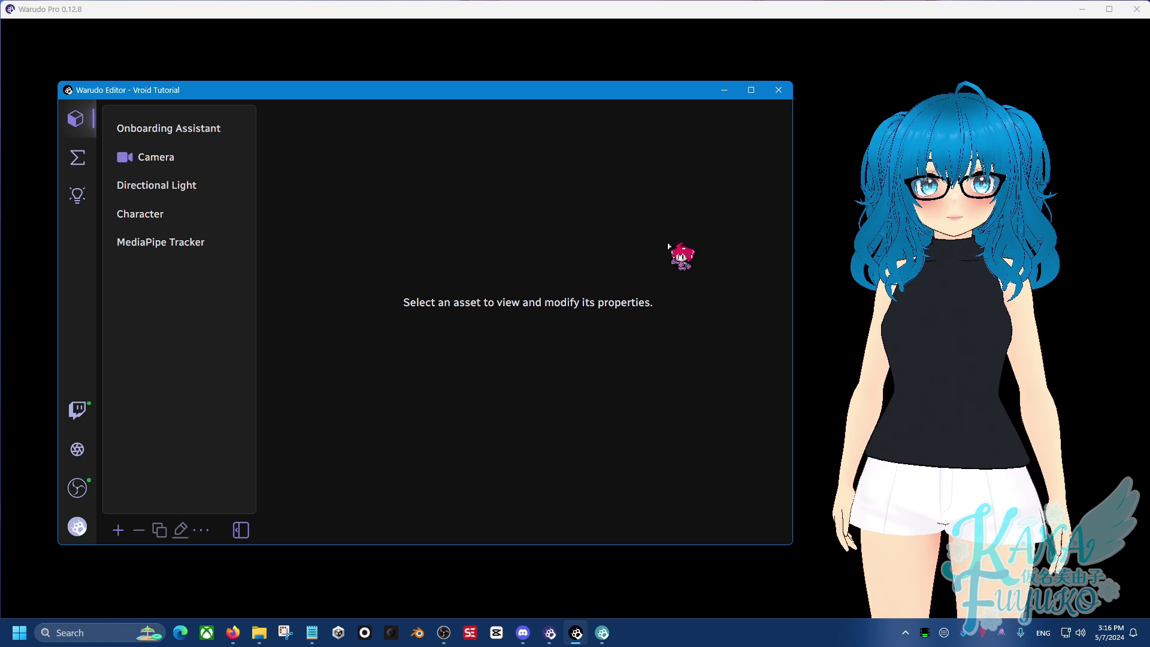
pyautogui.click(312, 632)
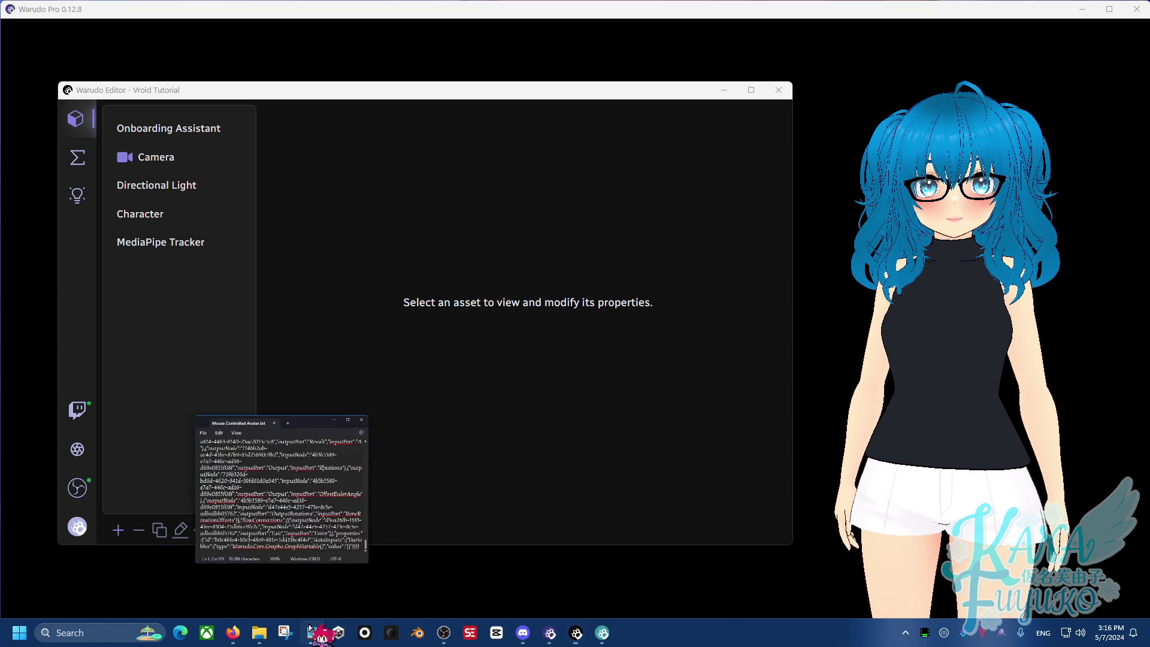
pyautogui.moveTo(324, 231); pyautogui.dragTo(500, 158)
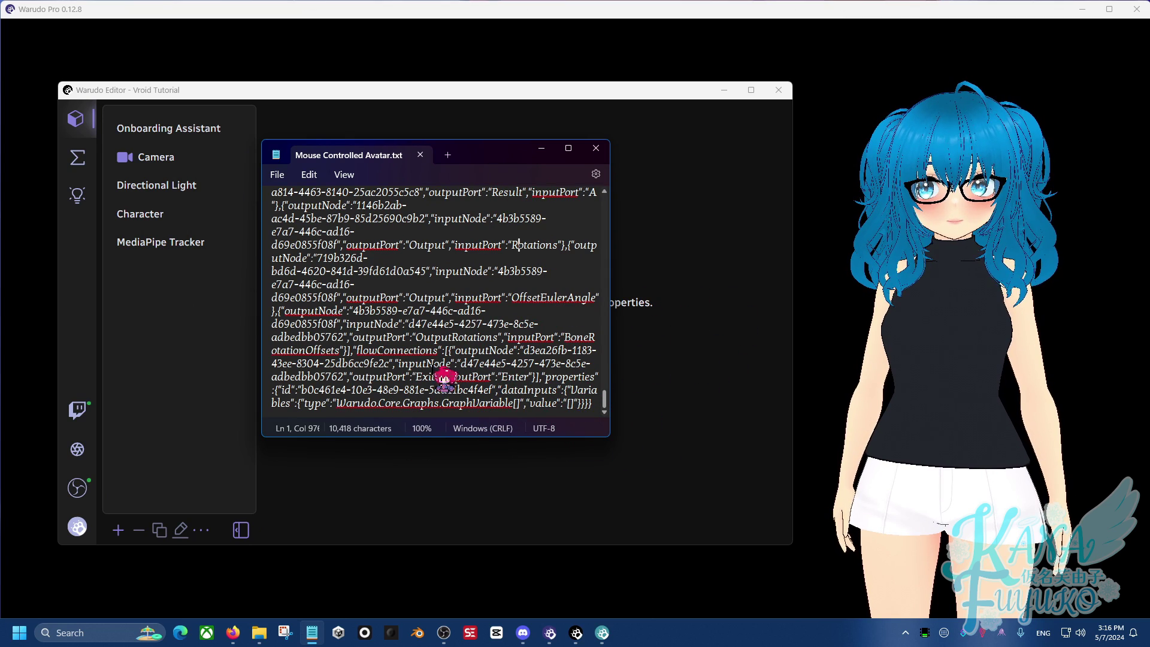
pyautogui.moveTo(424, 245); pyautogui.dragTo(443, 286)
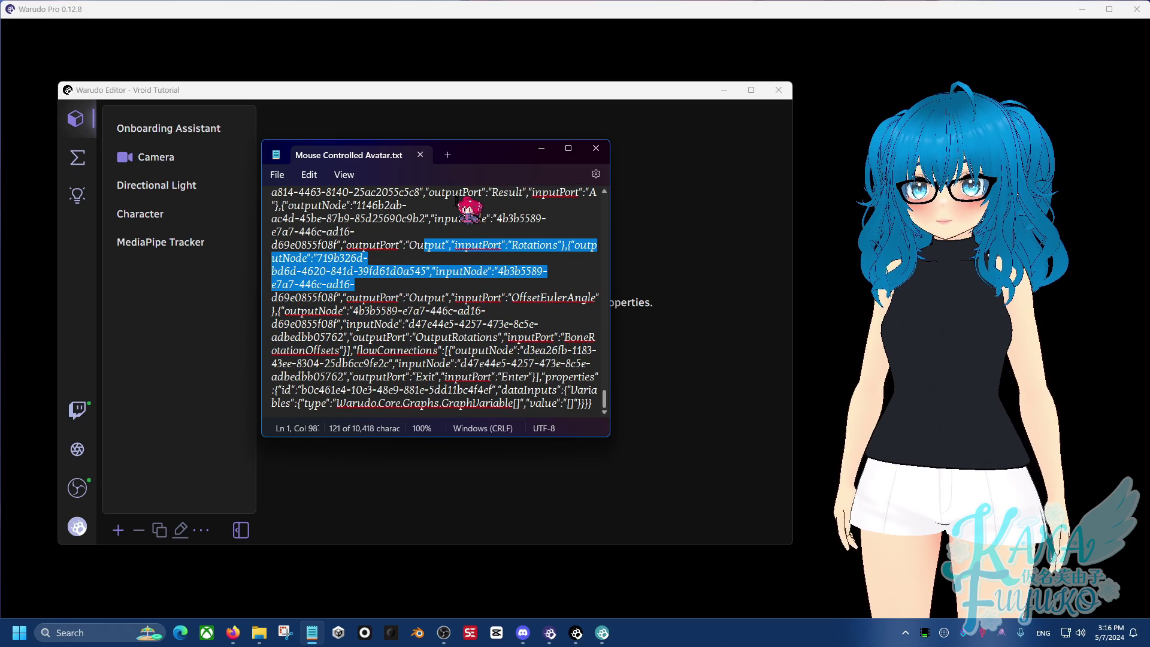
pyautogui.click(424, 246)
pyautogui.moveTo(486, 153)
pyautogui.mouseDown()
pyautogui.moveTo(489, 188)
pyautogui.moveTo(479, 188)
pyautogui.moveTo(500, 158)
pyautogui.mouseUp()
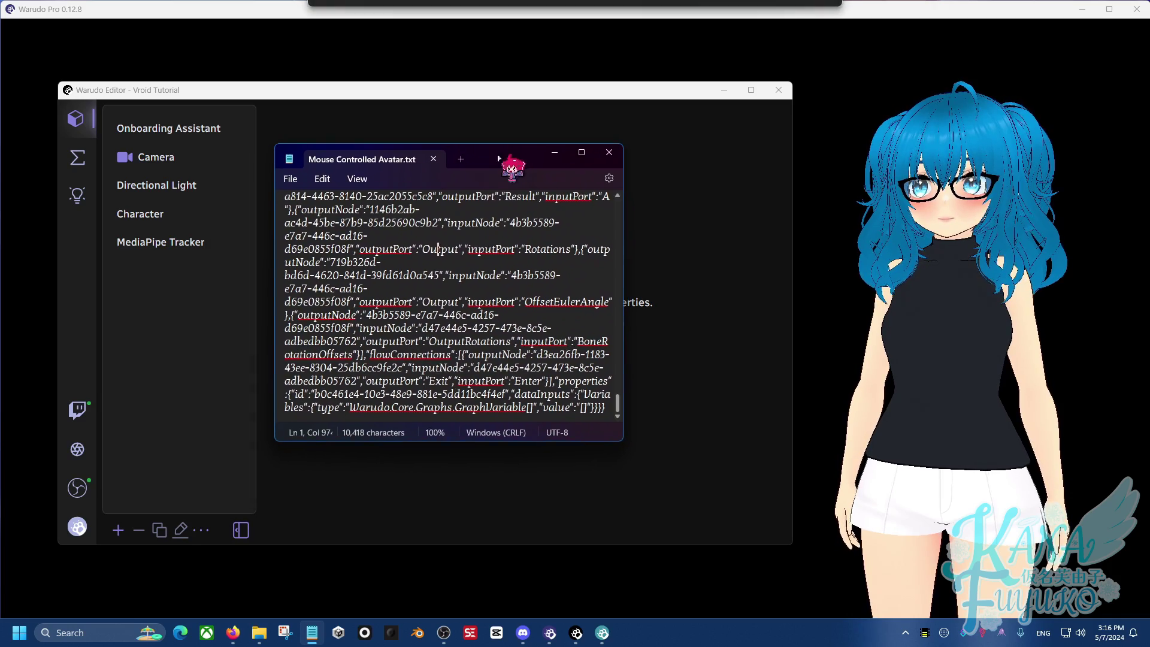
pyautogui.scroll(10, 437, 312)
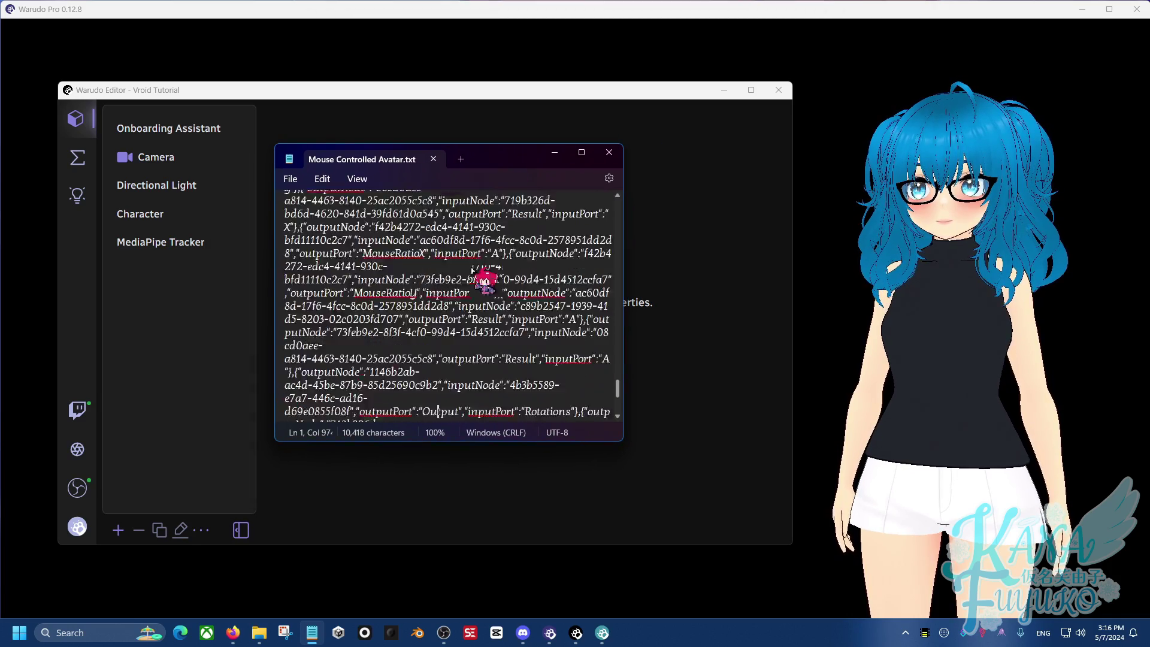
pyautogui.moveTo(487, 161); pyautogui.dragTo(1003, 439)
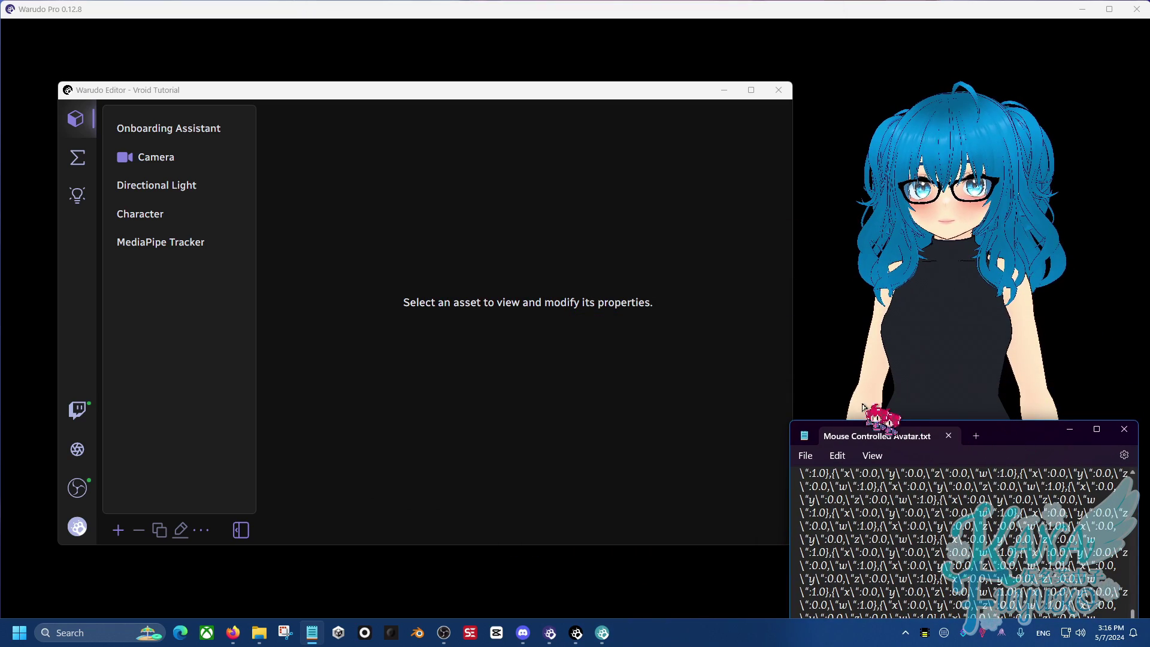
# Step: Look up the Mouse Position Nodes plugin among the Discover plugins matching "mouse" and check its details page
pyautogui.click(74, 195)
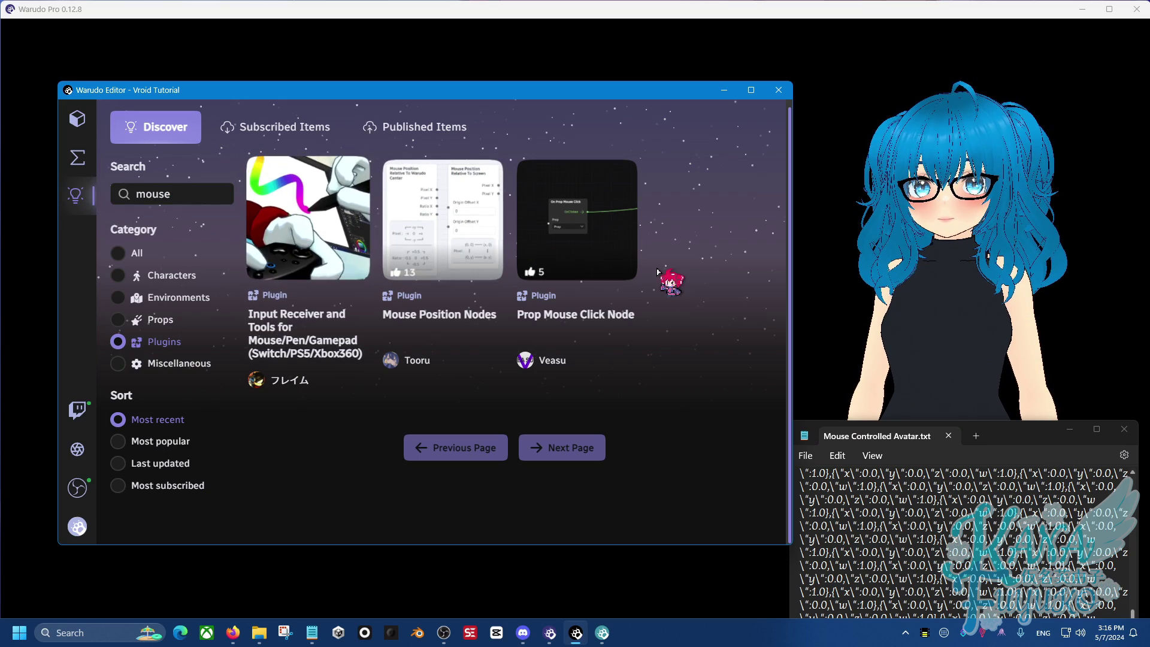
pyautogui.moveTo(1003, 436); pyautogui.dragTo(1013, 351)
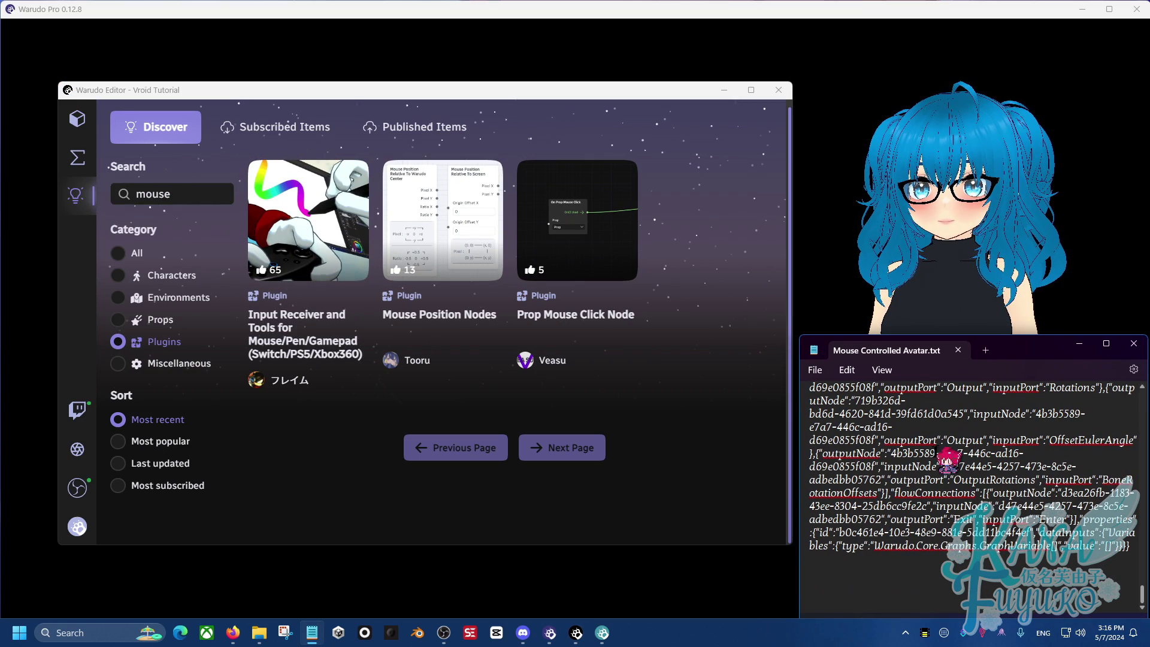
pyautogui.click(180, 191)
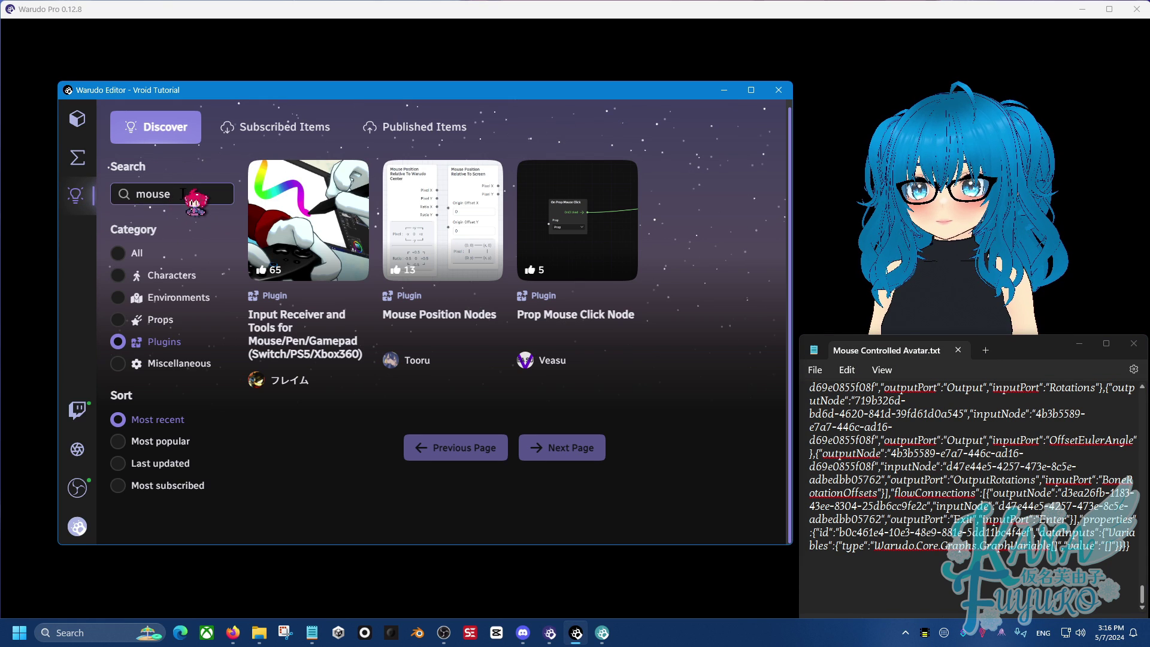
pyautogui.moveTo(180, 193); pyautogui.dragTo(145, 197)
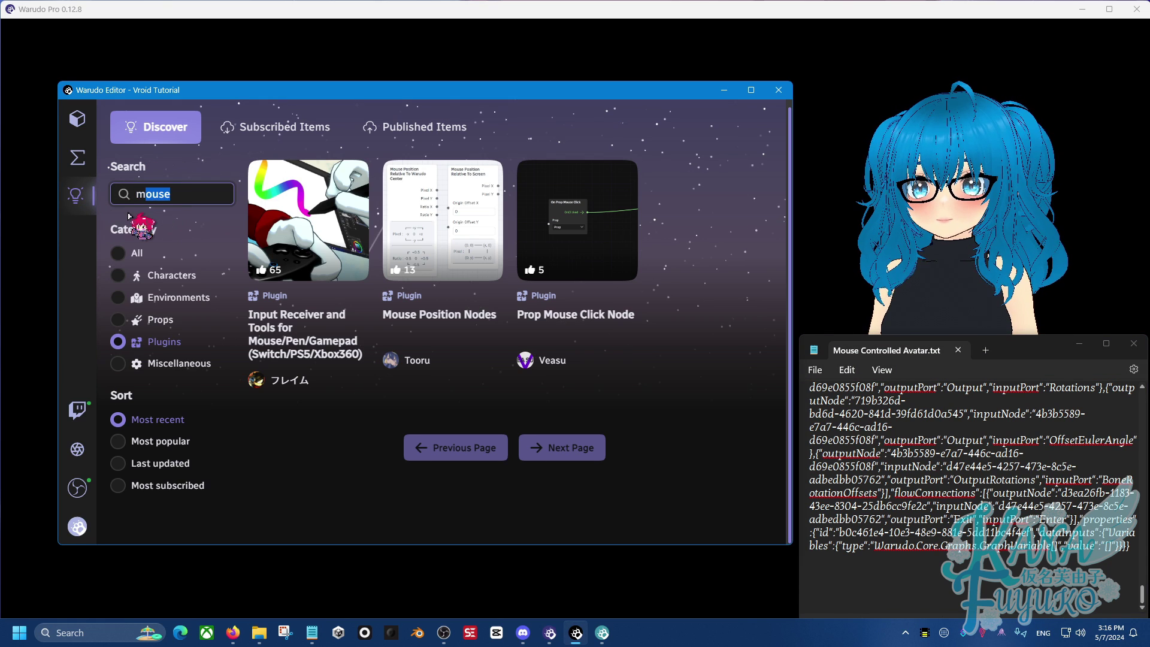
pyautogui.click(119, 340)
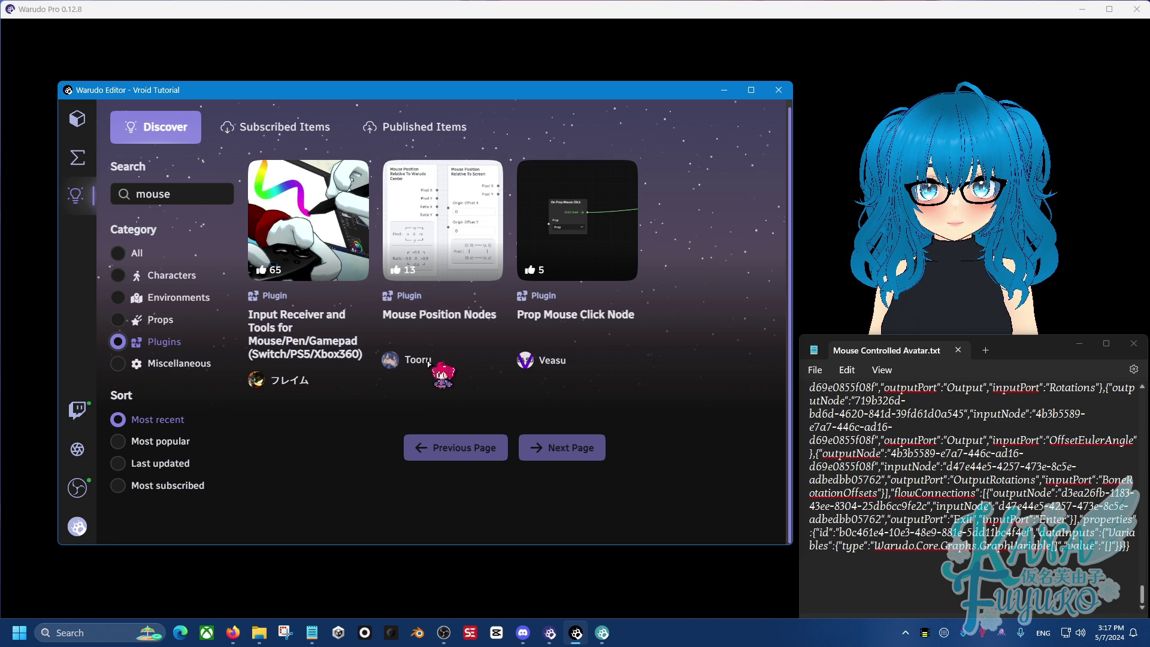
pyautogui.click(438, 318)
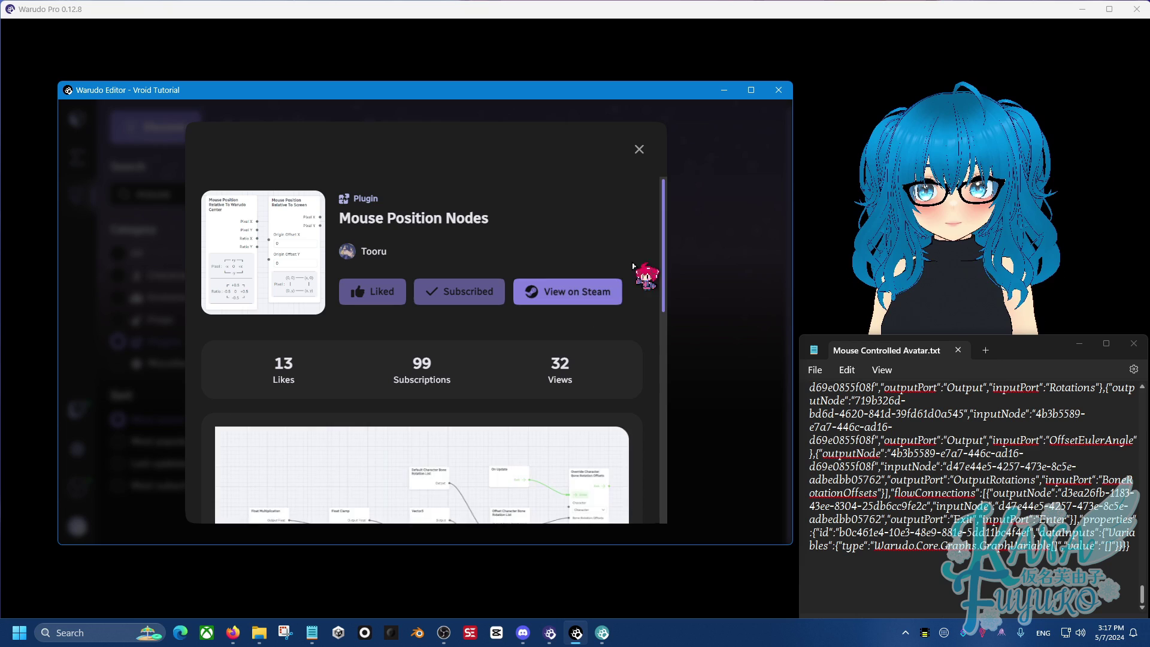
pyautogui.click(639, 150)
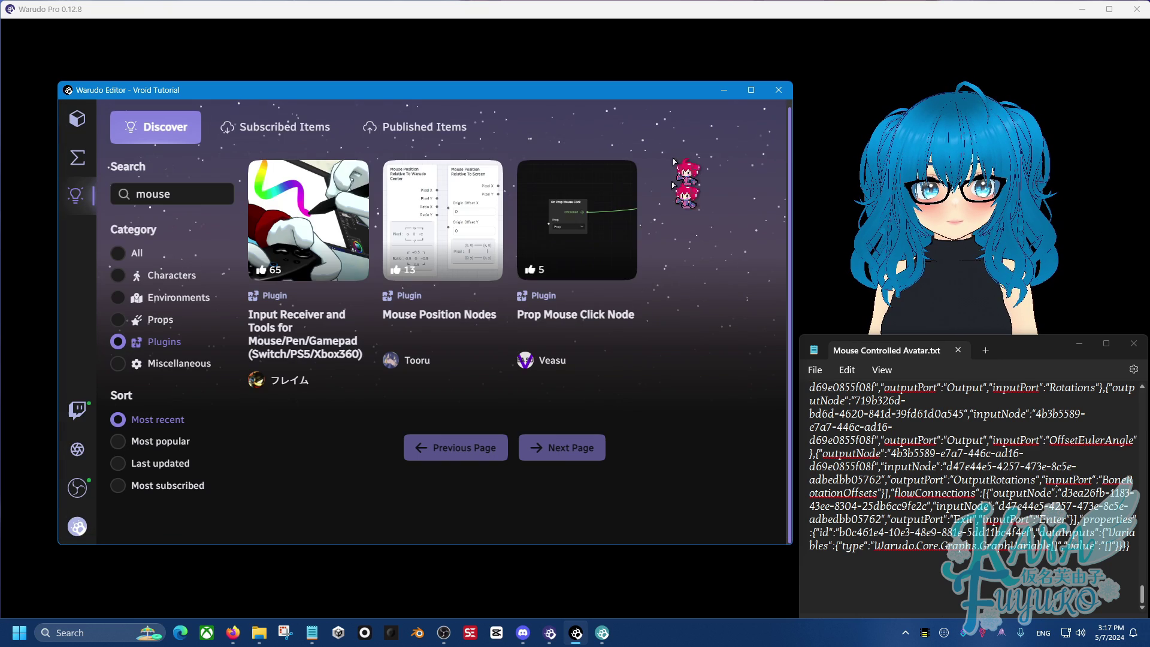
# Step: Import a blueprint from the clipboard using the entire JSON text of Mouse Controlled Avatar.txt
pyautogui.click(75, 158)
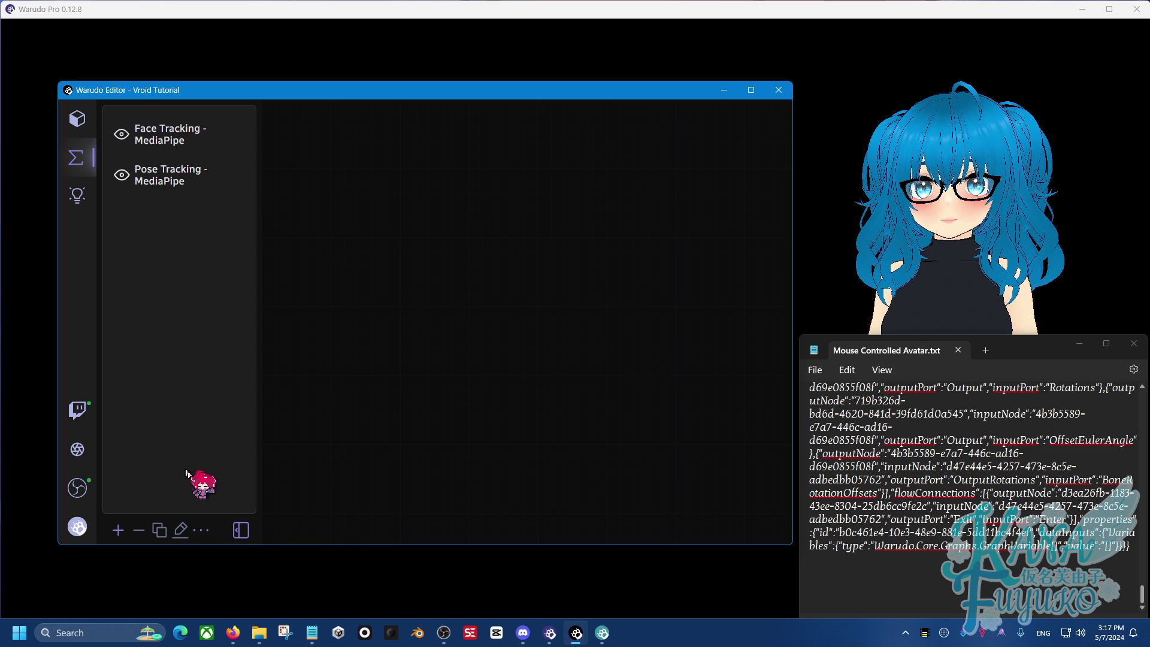
pyautogui.click(201, 531)
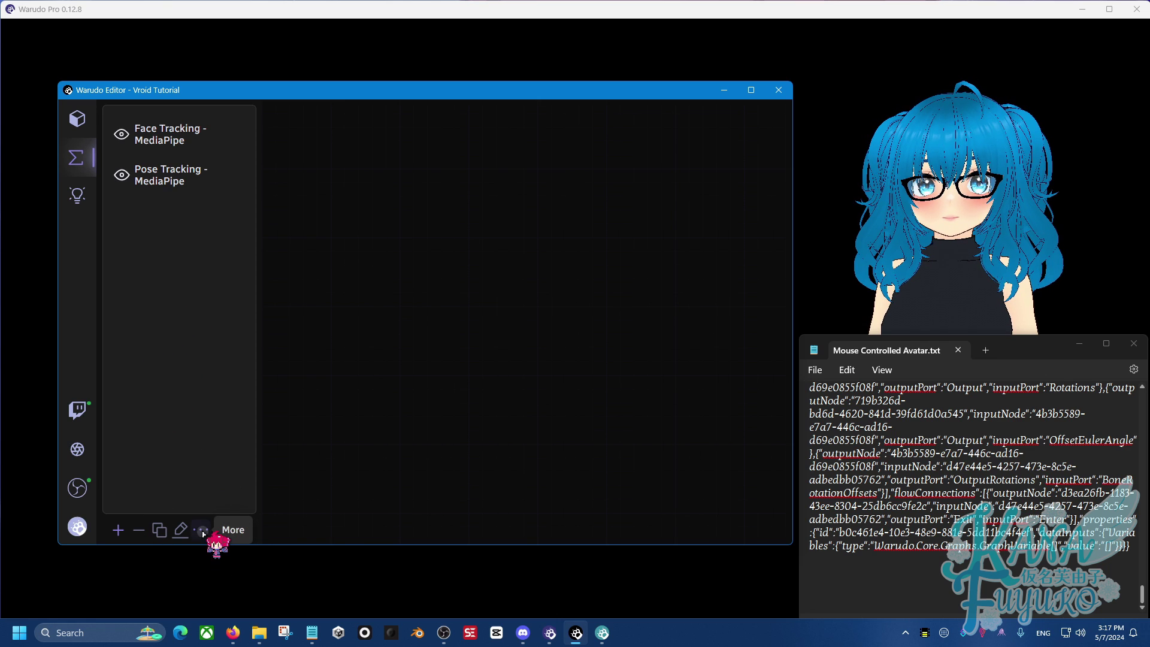
pyautogui.click(203, 531)
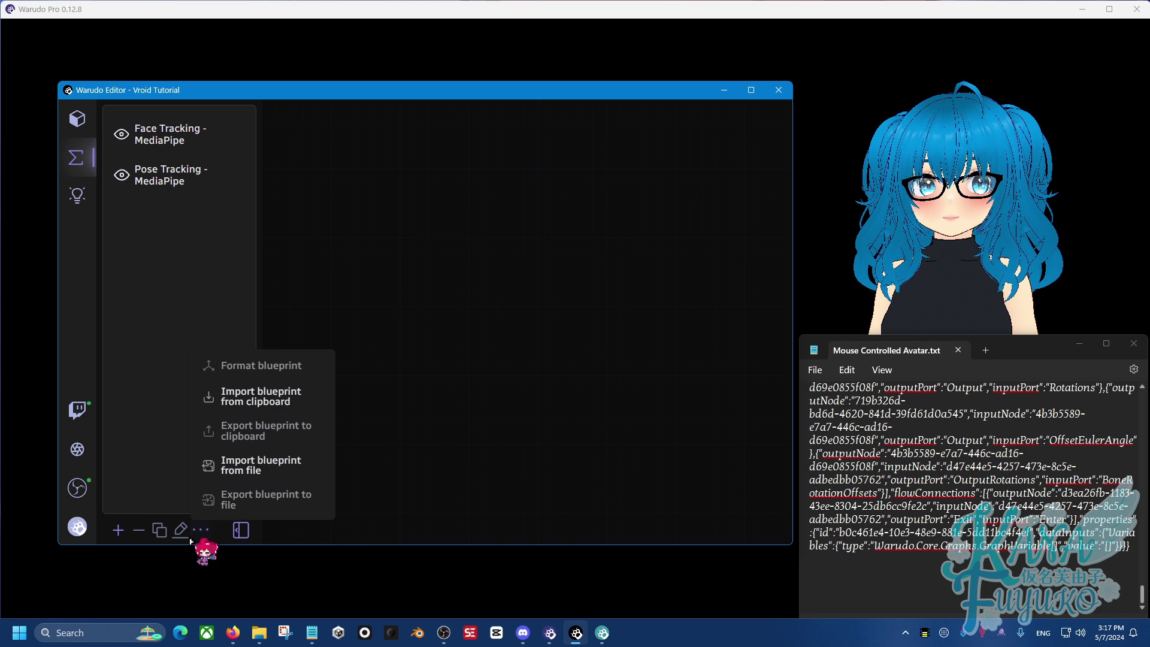
pyautogui.click(279, 401)
pyautogui.moveTo(1011, 351); pyautogui.dragTo(852, 180)
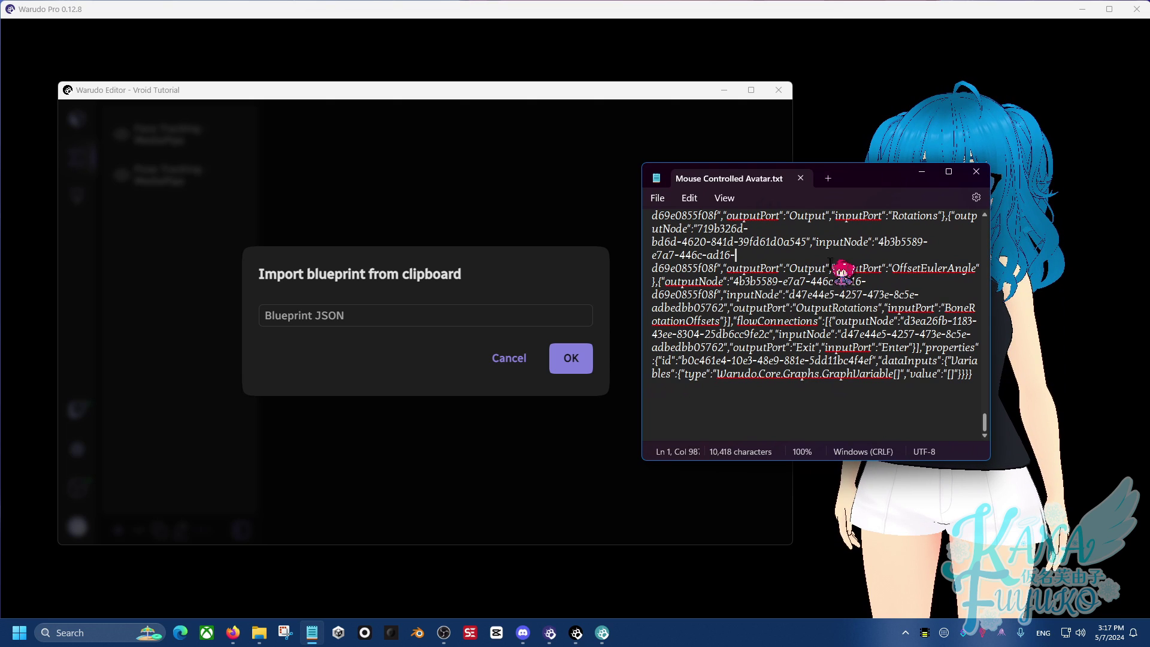
pyautogui.hotkey('ctrl', 'a')
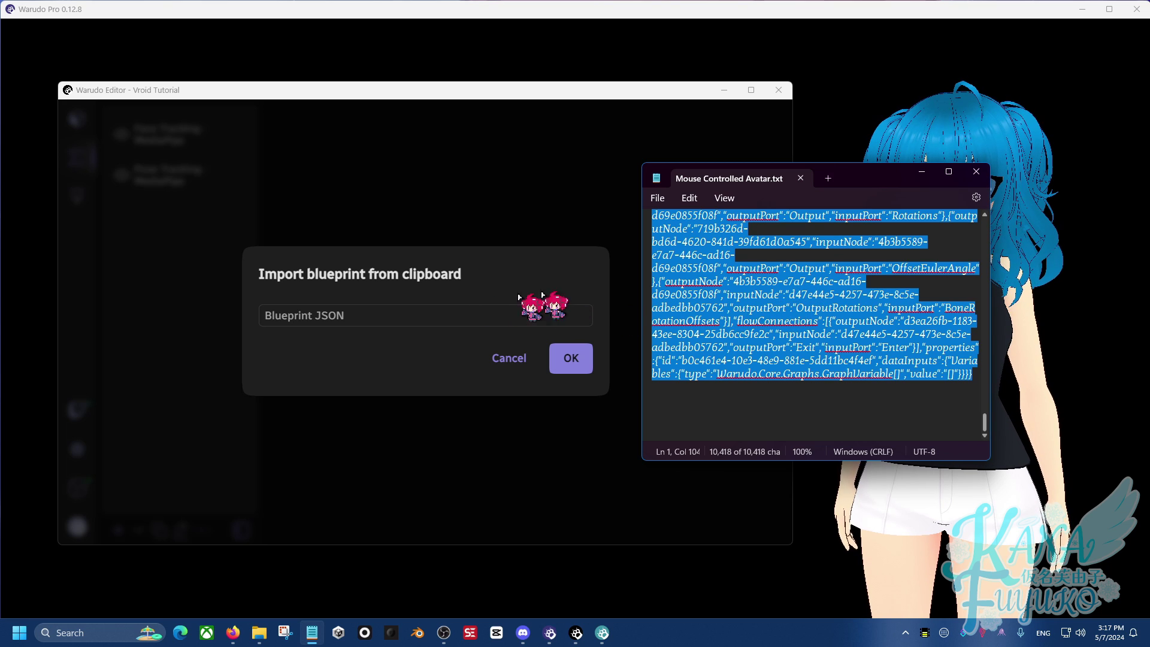
pyautogui.click(407, 313)
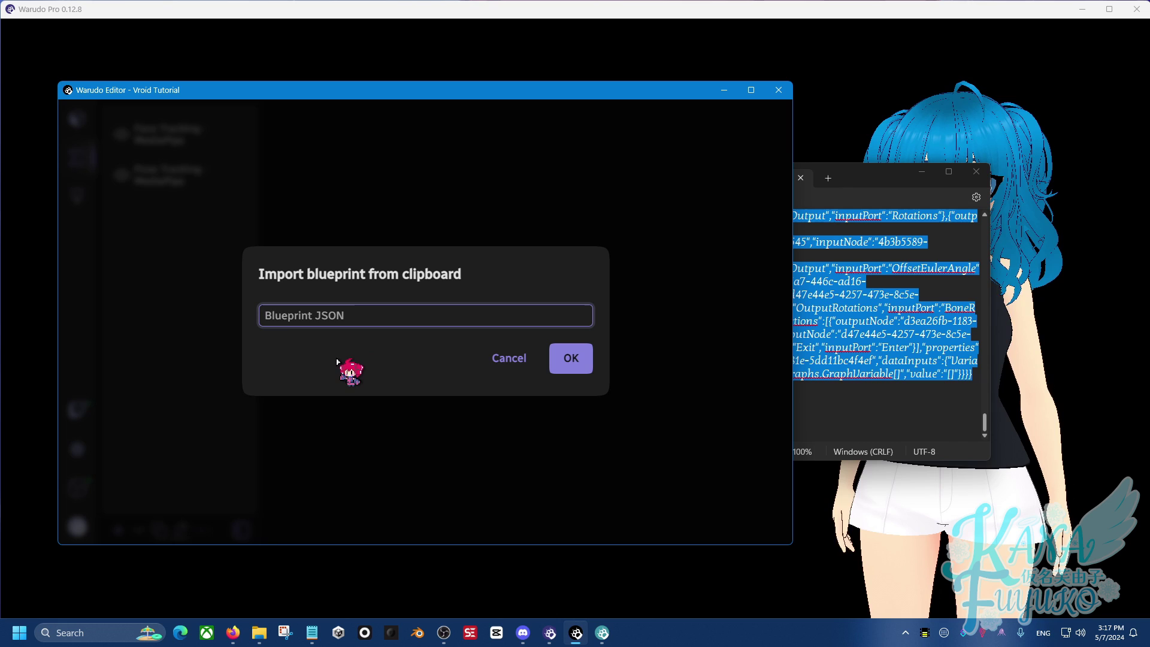
pyautogui.hotkey('ctrl', 'v')
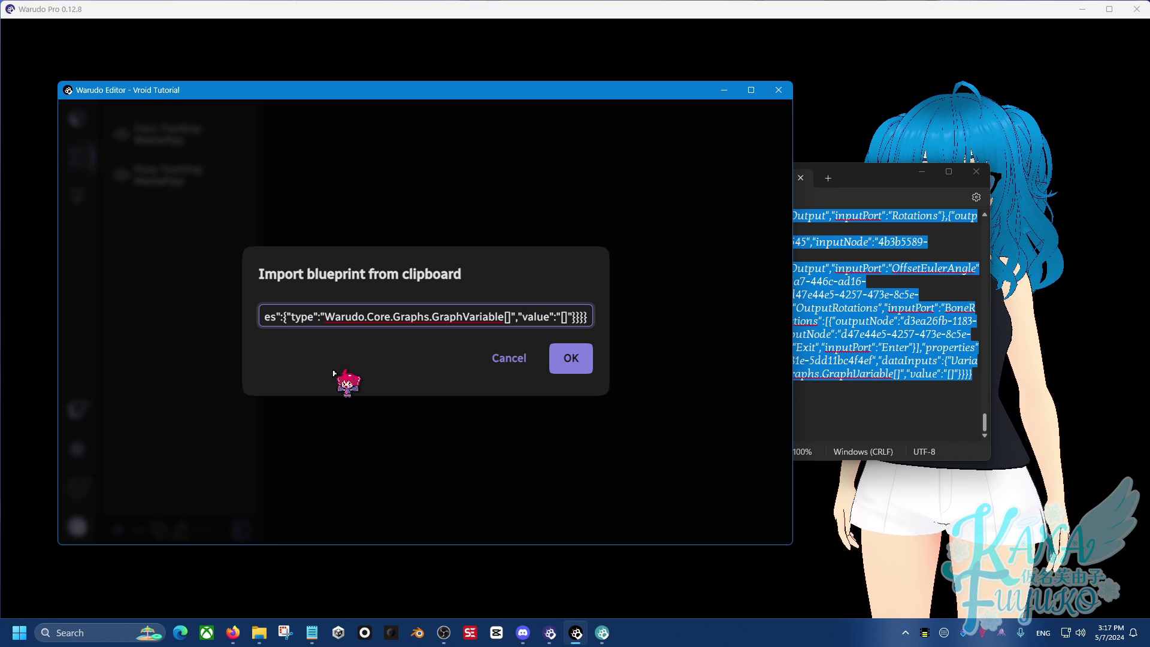
pyautogui.click(577, 362)
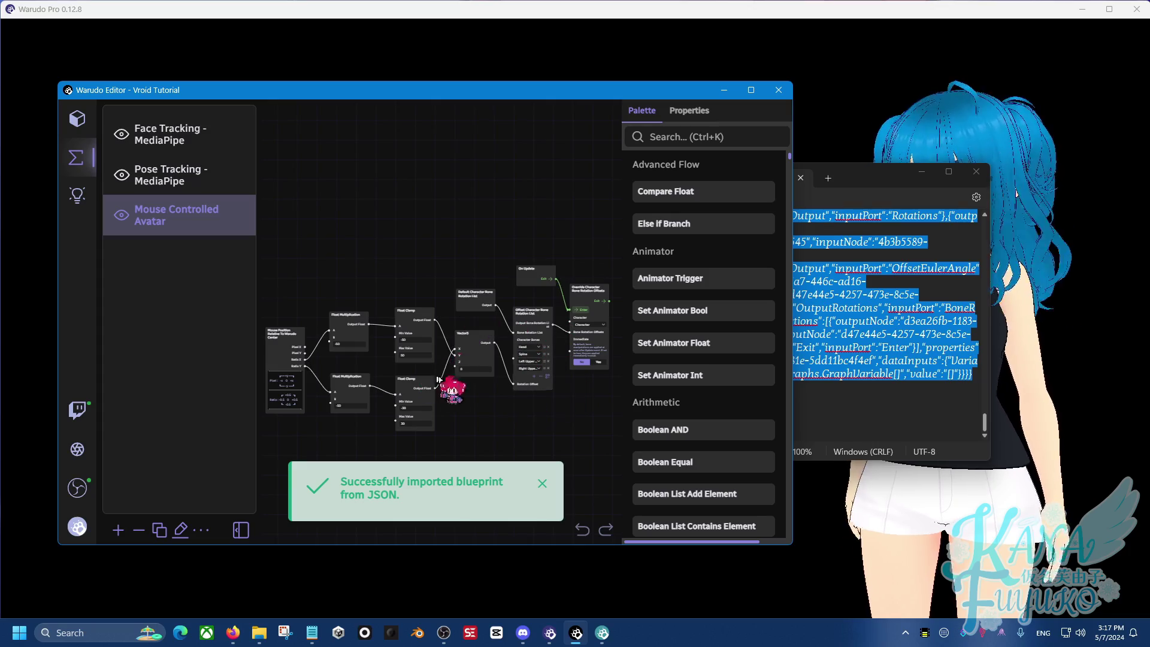
# Step: Return to the Mouse Controlled Avatar blueprint and examine its mouse position and Float Multiplication nodes up close
pyautogui.moveTo(872, 182); pyautogui.dragTo(484, 226)
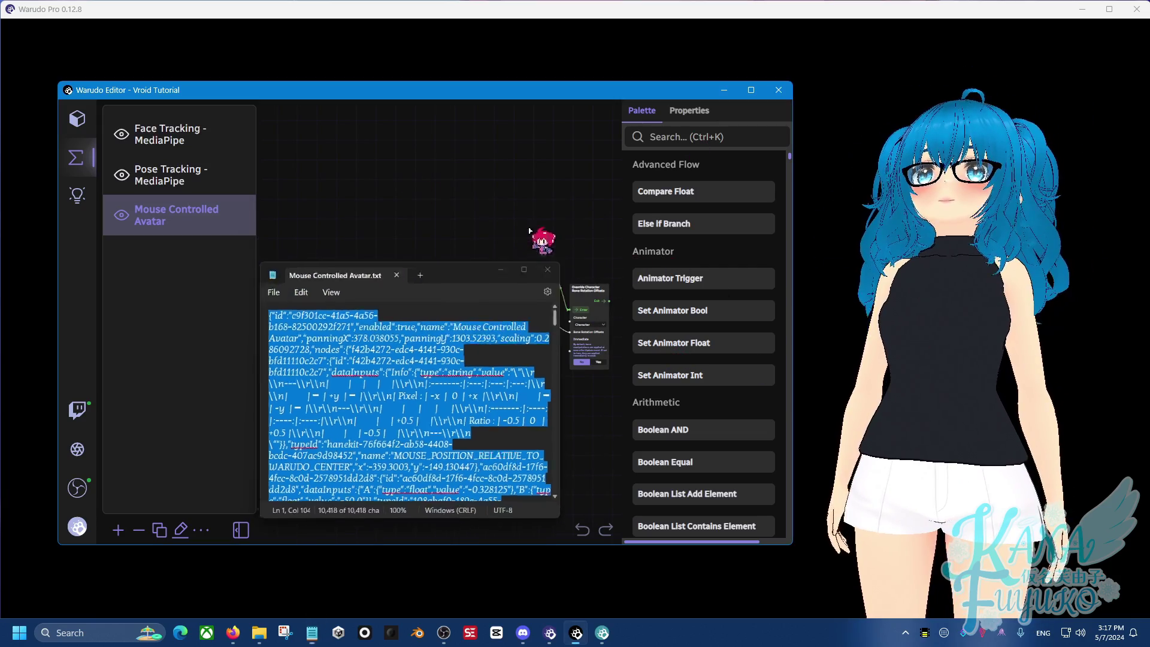
pyautogui.click(532, 215)
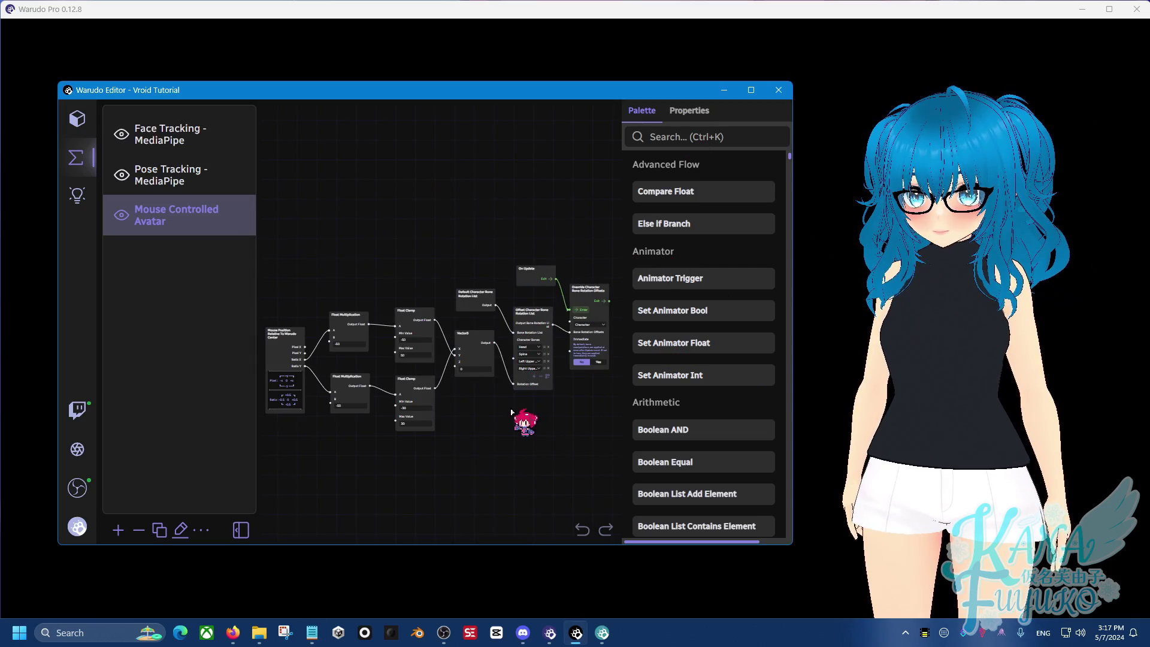
pyautogui.scroll(5, 309, 413)
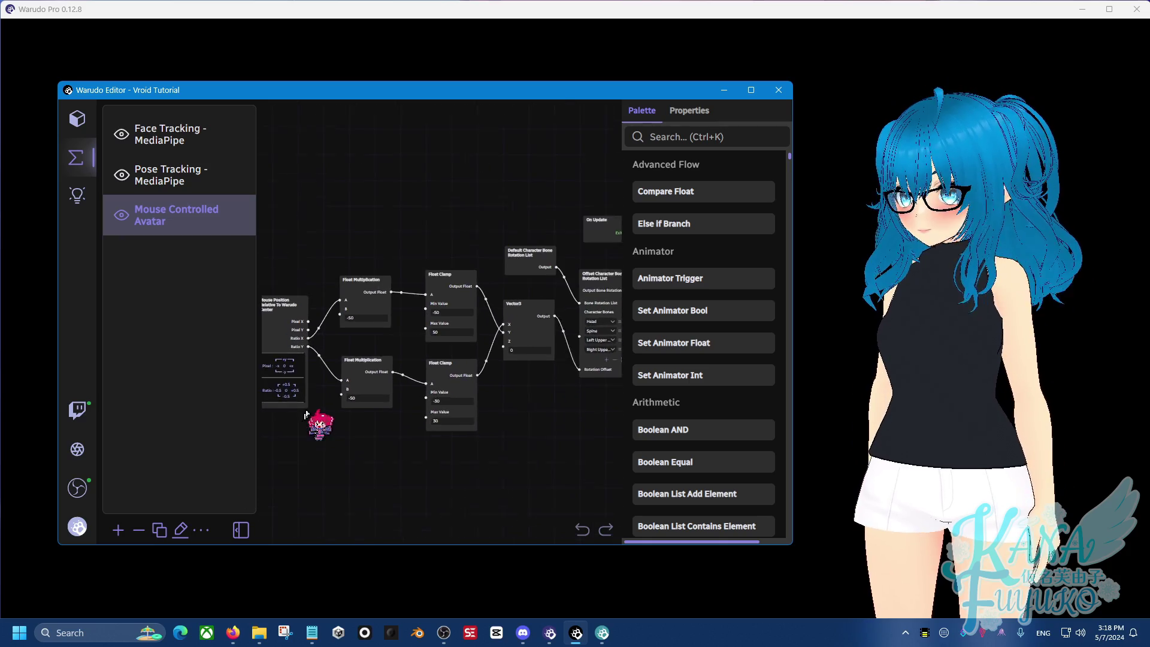
pyautogui.scroll(3, 324, 351)
pyautogui.click(411, 294)
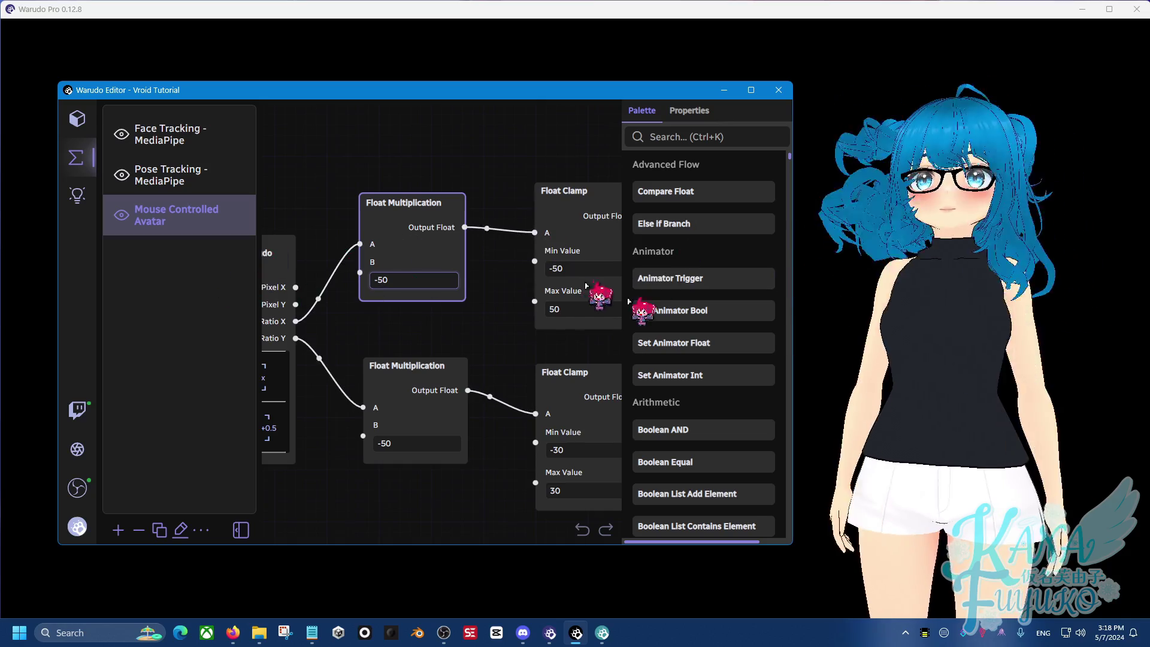
pyautogui.click(520, 329)
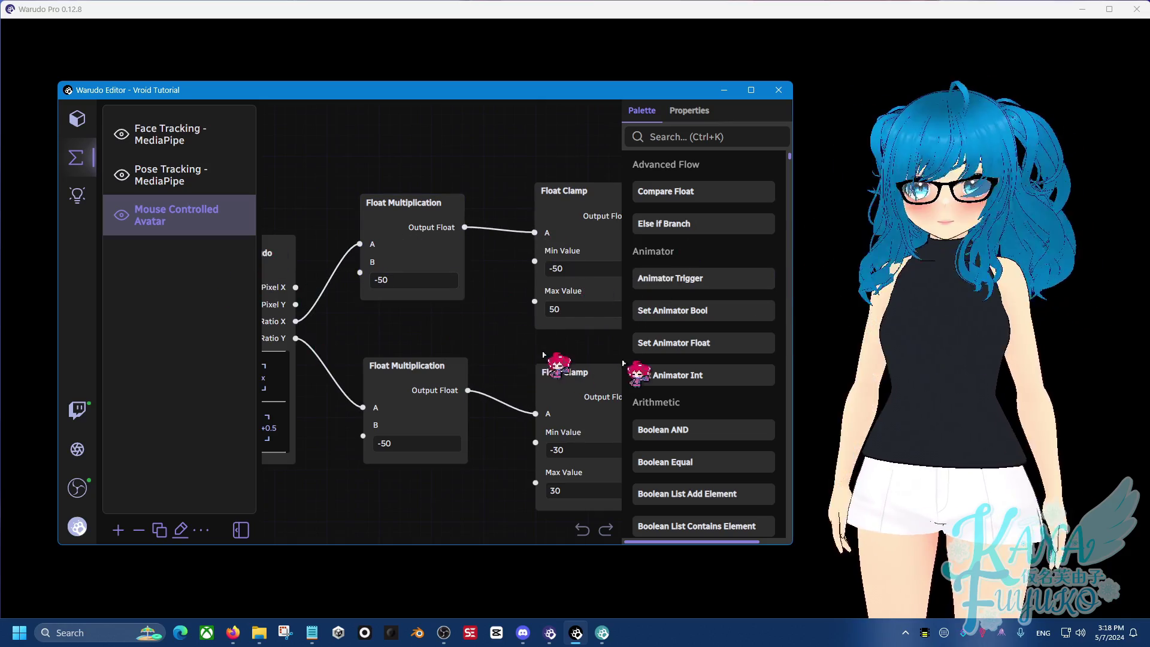
# Step: Set the upper Float Clamp node's minimum value to -100 and its maximum value to 100
pyautogui.moveTo(490, 329); pyautogui.dragTo(186, 276)
pyautogui.moveTo(292, 280); pyautogui.dragTo(387, 319)
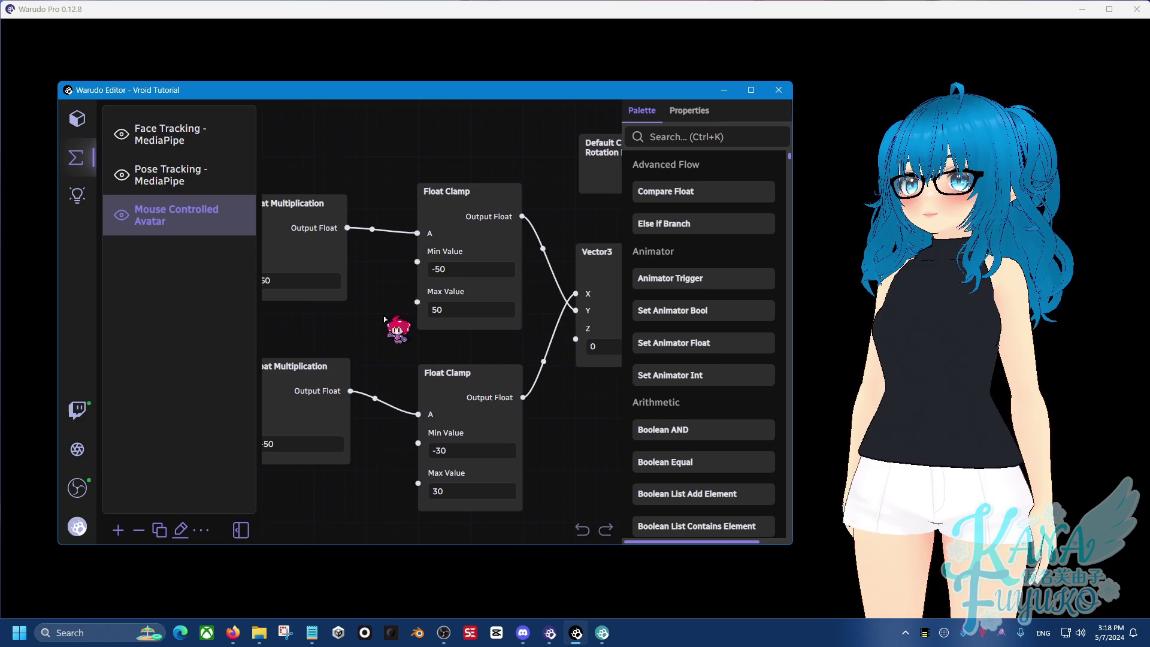
pyautogui.click(446, 269)
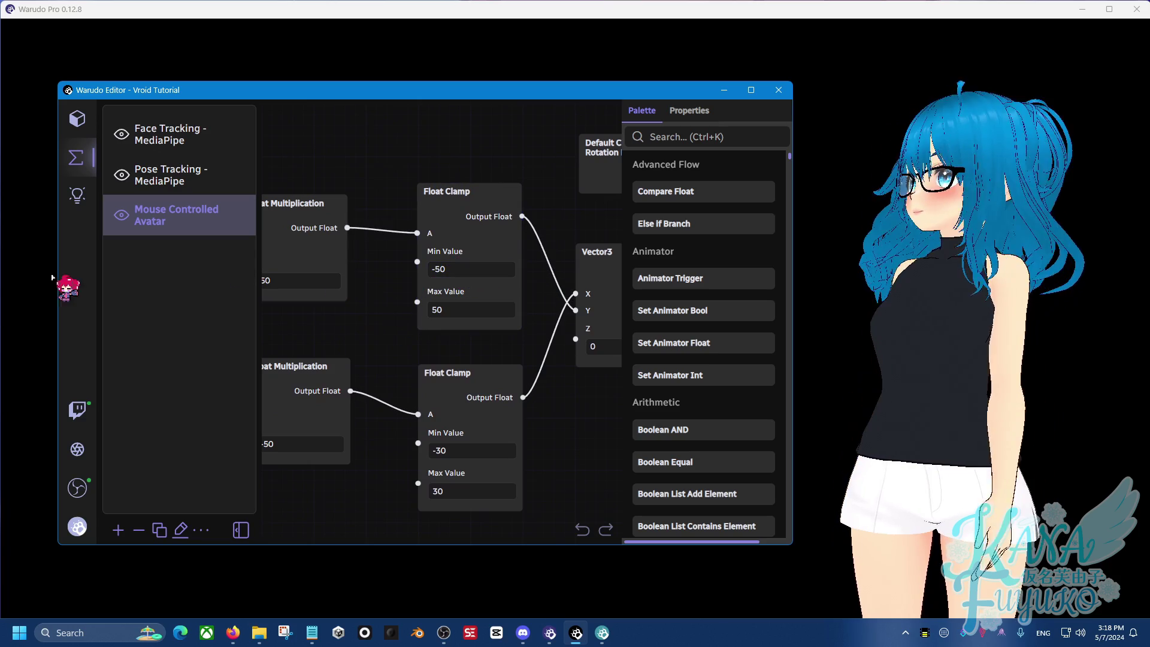
pyautogui.click(437, 269)
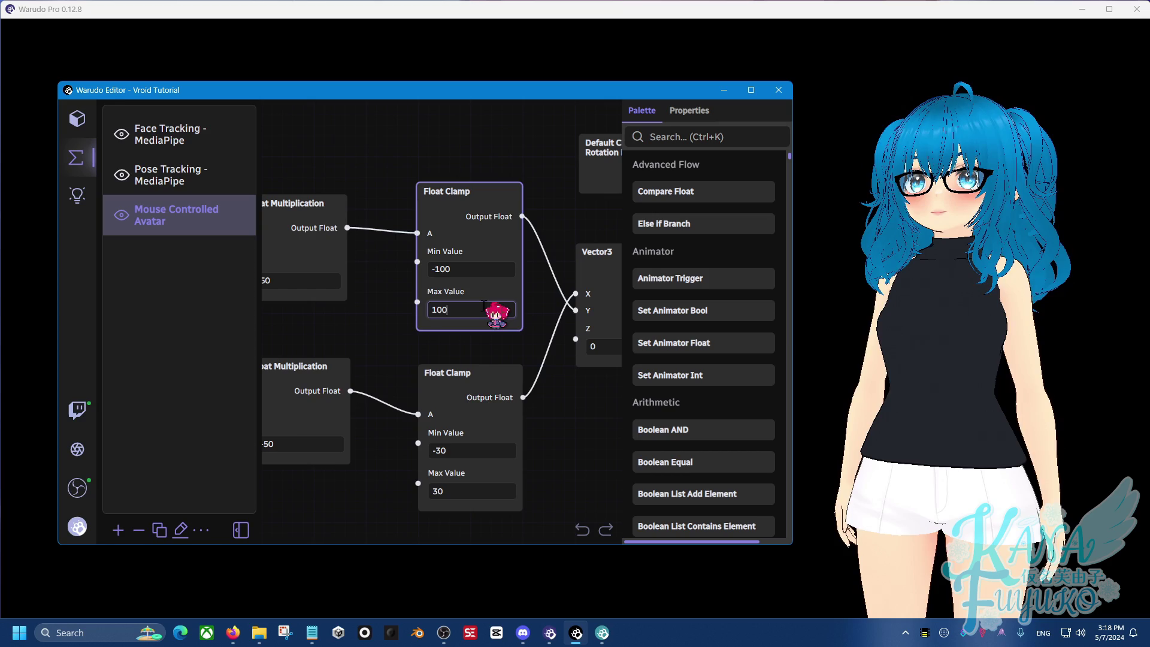
pyautogui.click(548, 447)
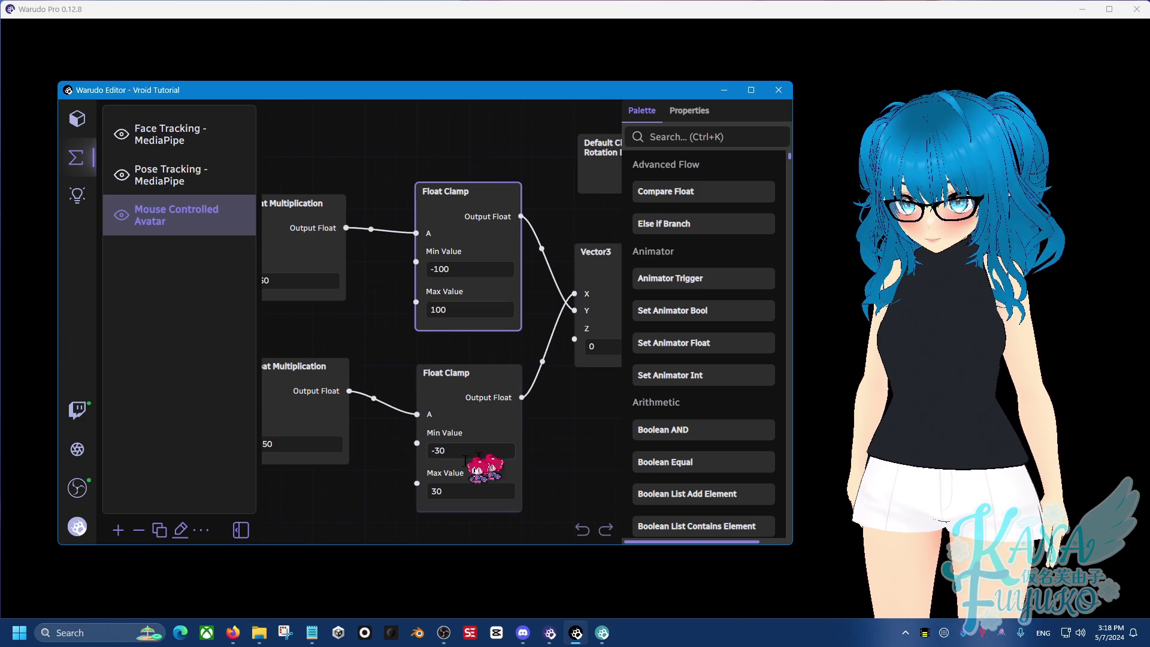
# Step: Set the lower Float Clamp node's minimum value to -100 and its maximum value to 100
pyautogui.click(460, 453)
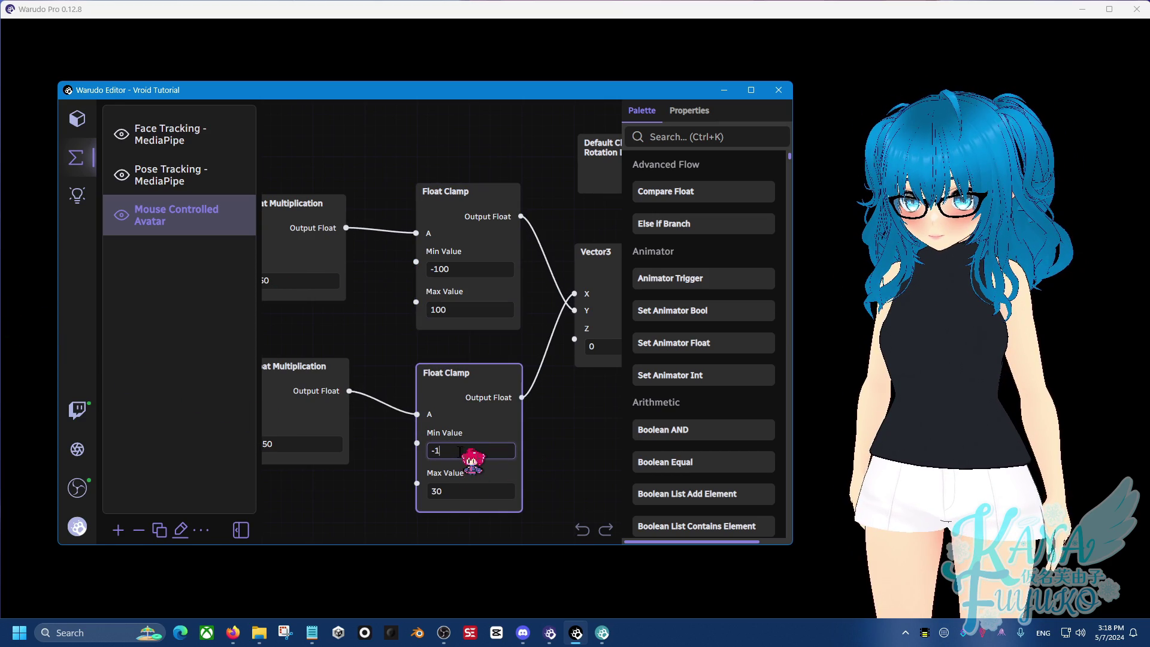
pyautogui.click(459, 501)
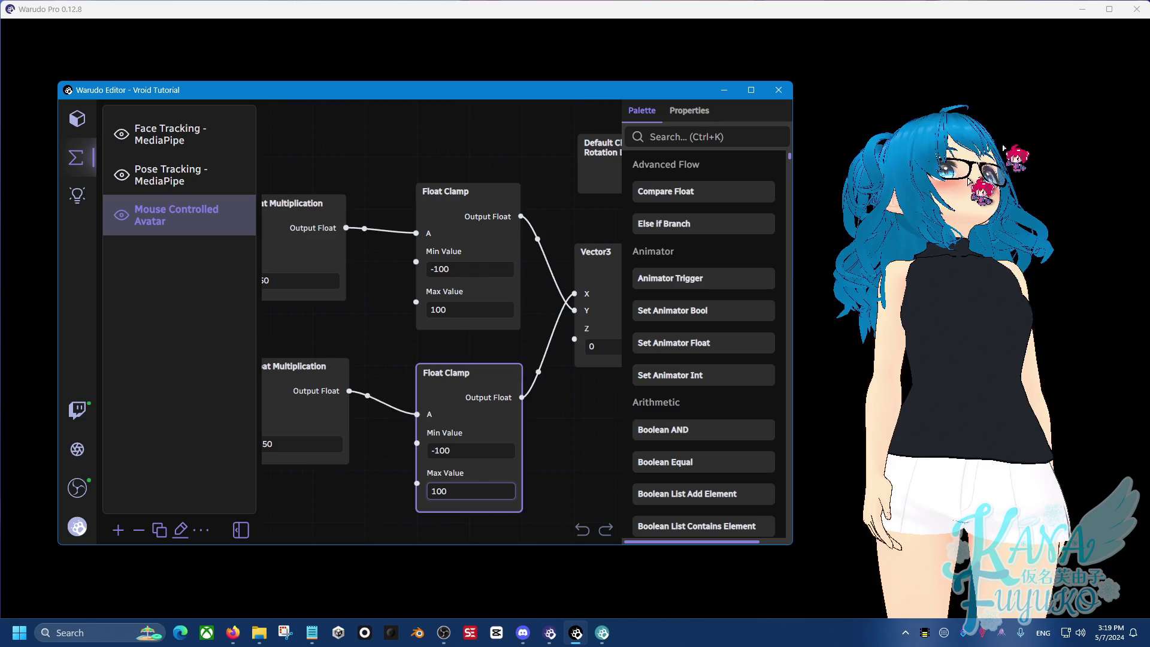
pyautogui.click(525, 307)
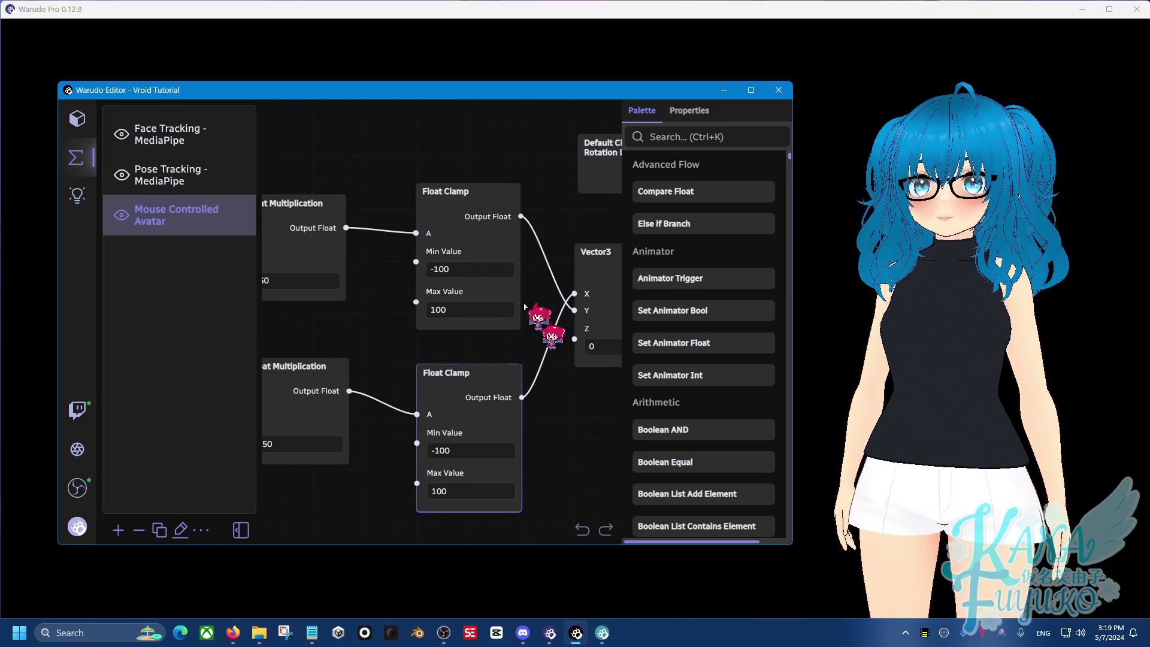
# Step: Set the upper Float Clamp node's minimum value to -50 and its maximum value to 50
pyautogui.click(500, 276)
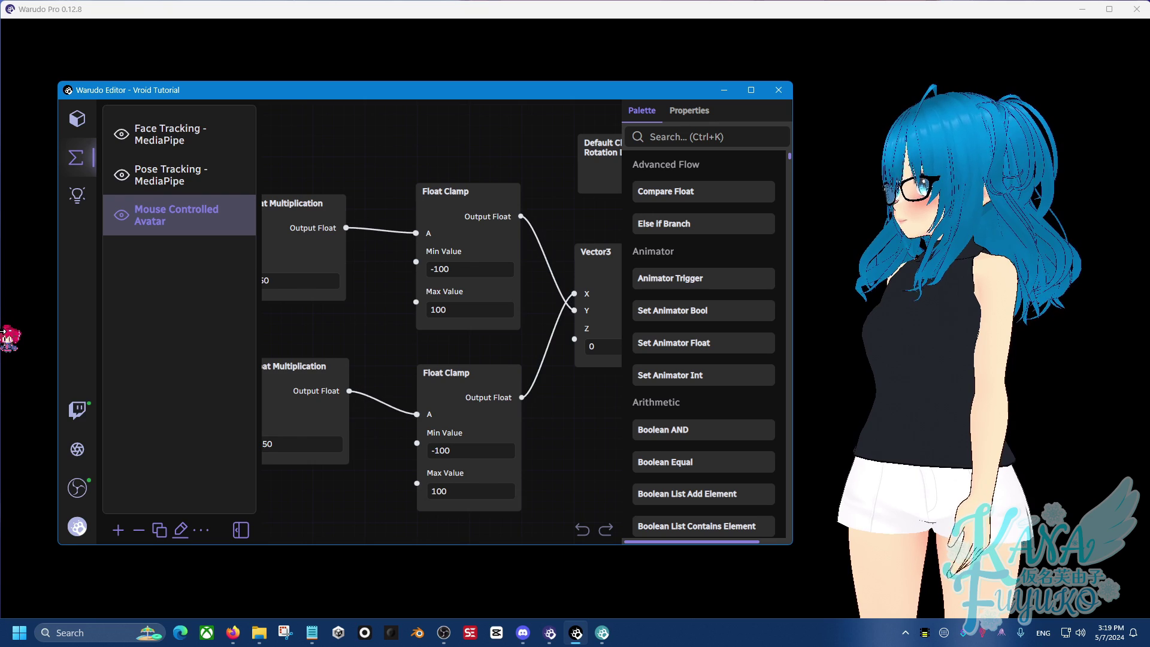
pyautogui.click(469, 270)
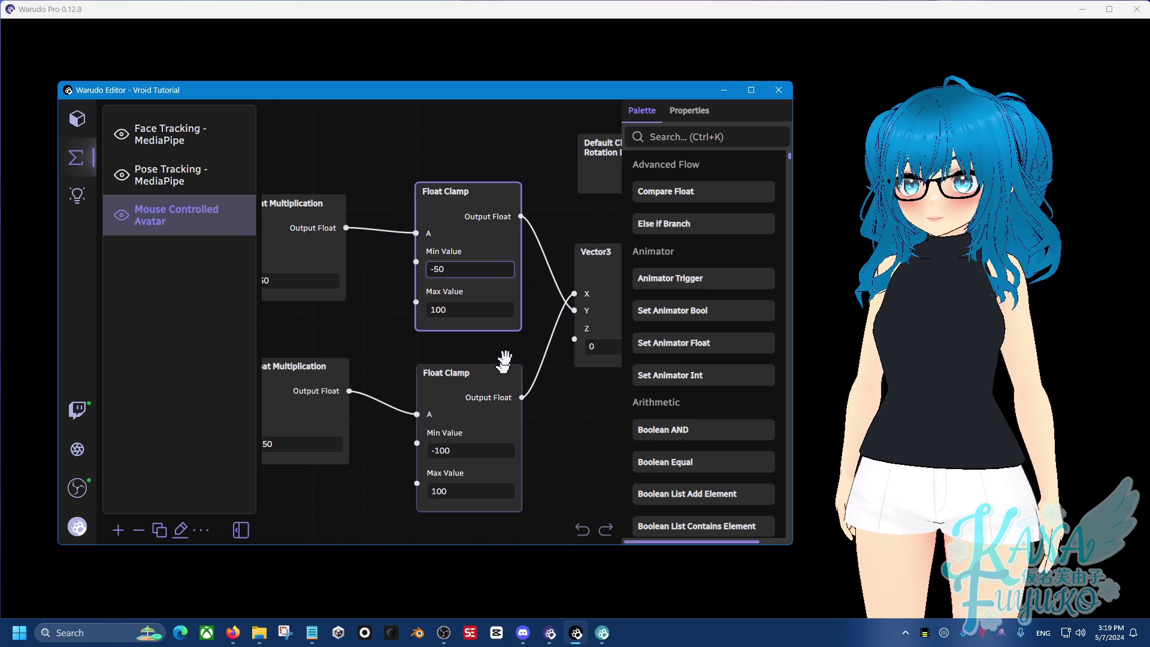
pyautogui.click(488, 312)
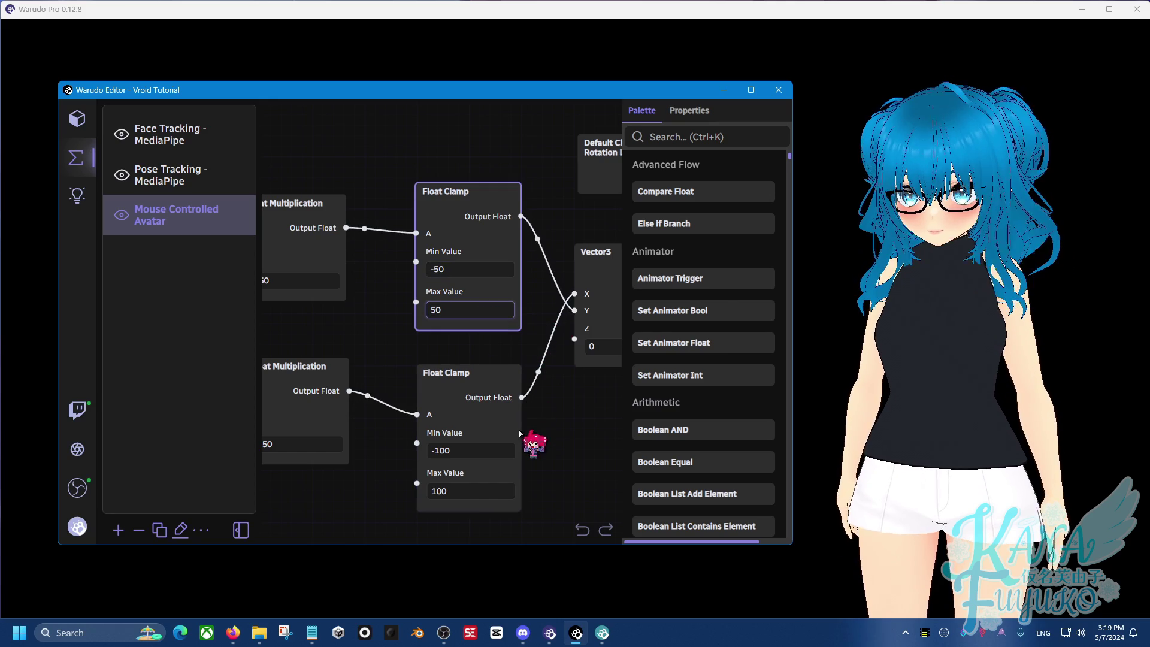
# Step: Set the lower Float Clamp node's minimum value to -30 and its maximum value to 30
pyautogui.click(458, 450)
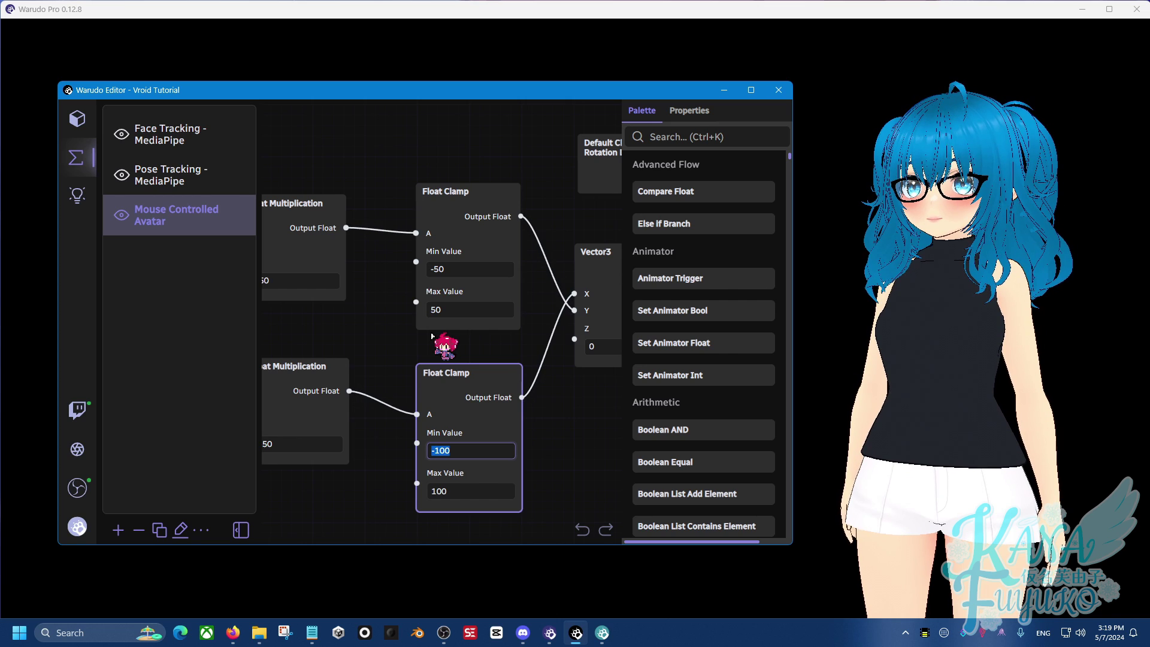
pyautogui.click(487, 489)
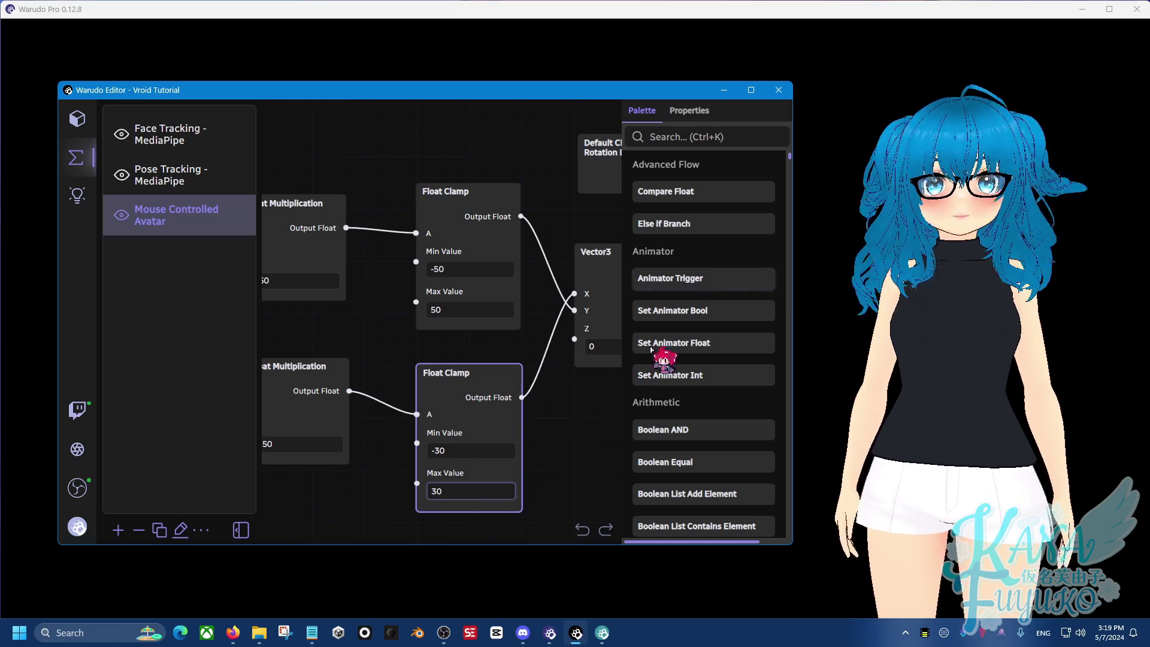
pyautogui.click(562, 458)
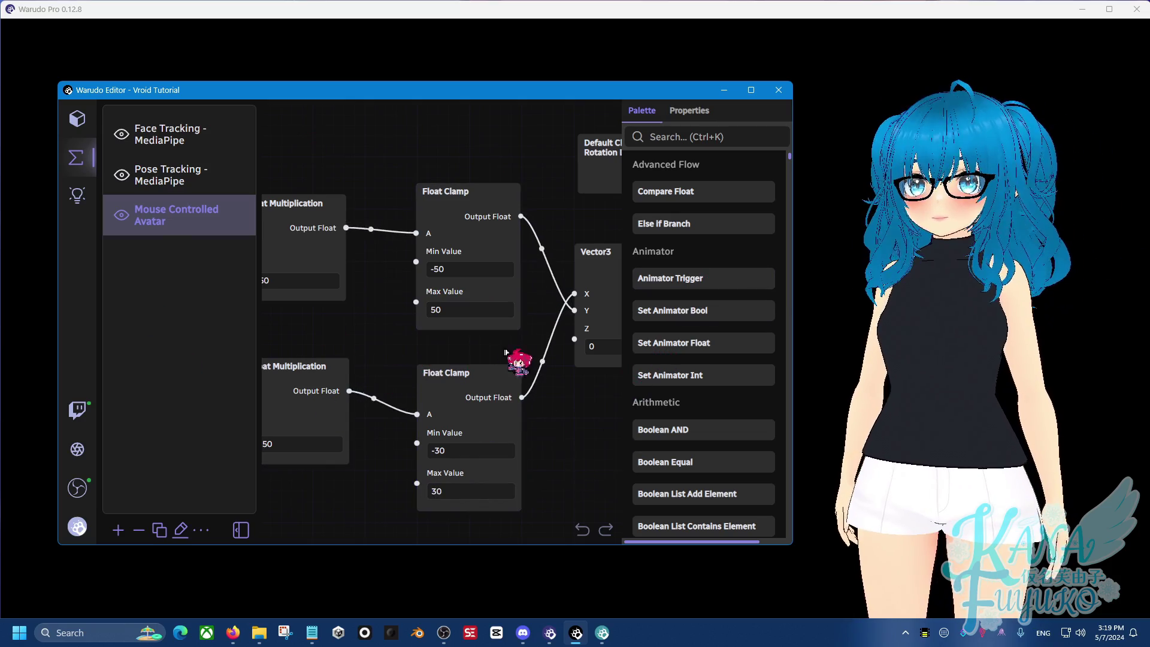
# Step: Try adding a fifth bone to the Offset Character Bone Rotation List node and set it to Left Upper Leg
pyautogui.scroll(-1, 506, 353)
pyautogui.moveTo(580, 392); pyautogui.dragTo(353, 415)
pyautogui.moveTo(486, 463); pyautogui.dragTo(406, 474)
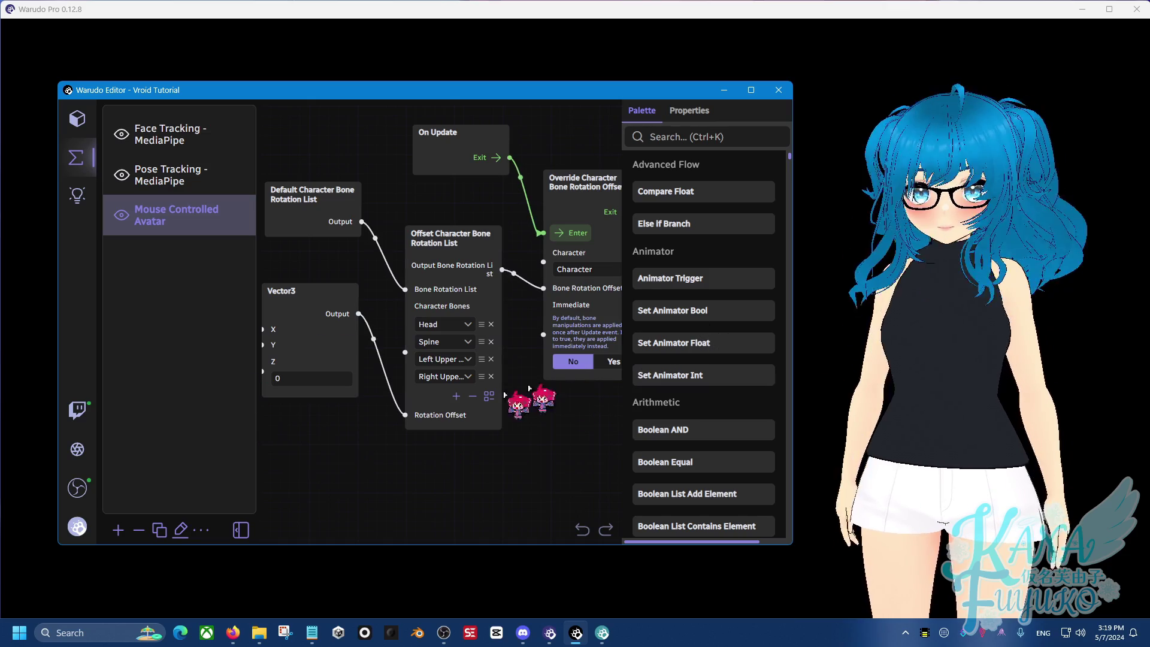
pyautogui.click(458, 399)
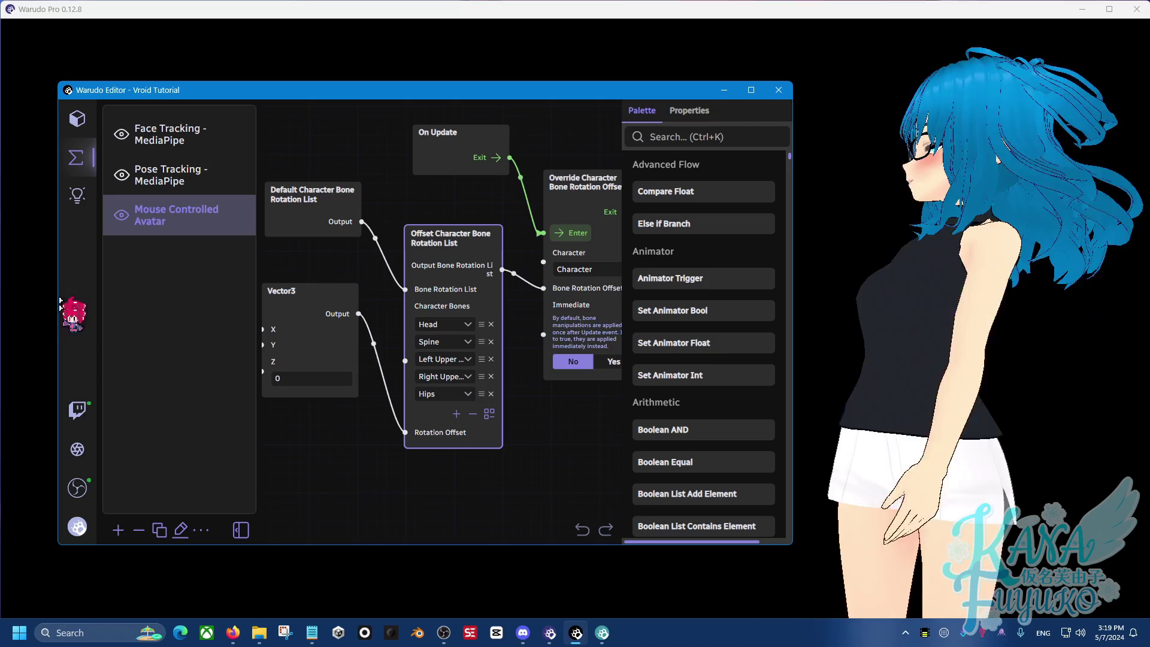
pyautogui.click(456, 394)
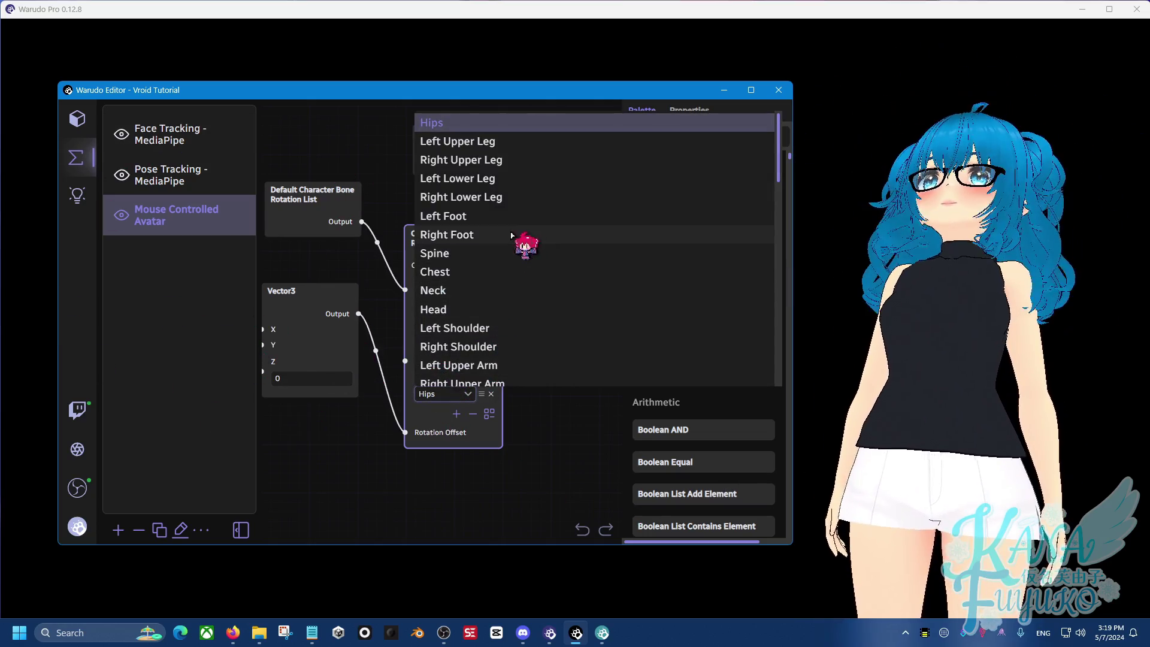
pyautogui.click(478, 144)
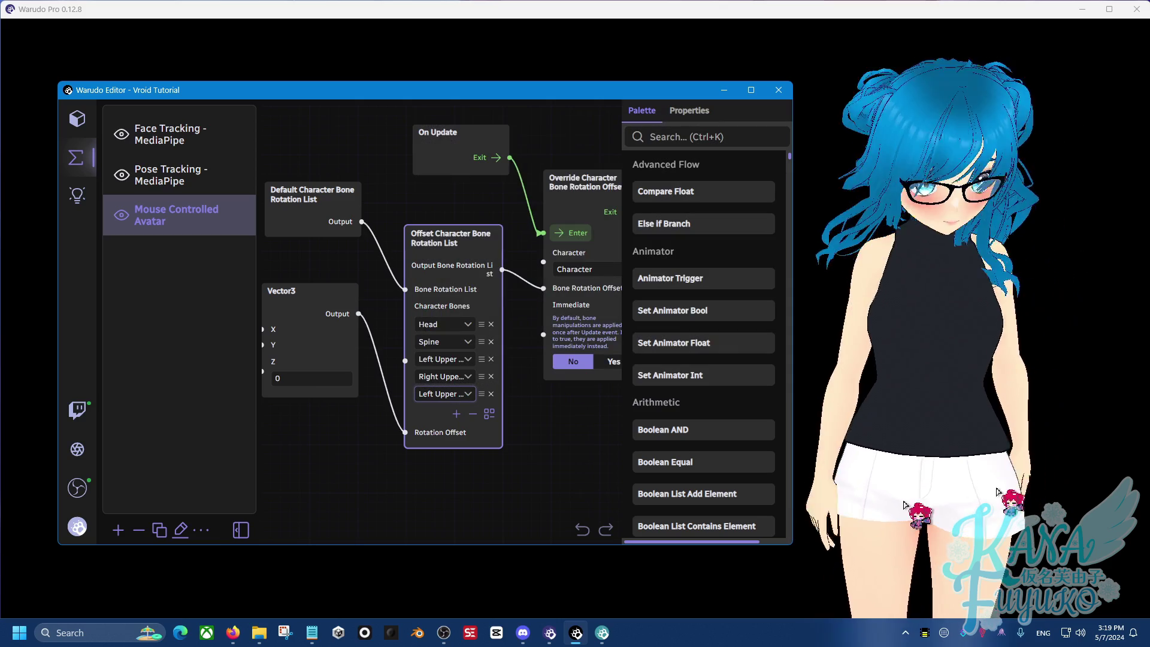
# Step: Check the avatar's whole body in the main Warudo window, and remove the Left Upper Leg entry from the bone list
pyautogui.click(916, 458)
pyautogui.scroll(-3, 909, 418)
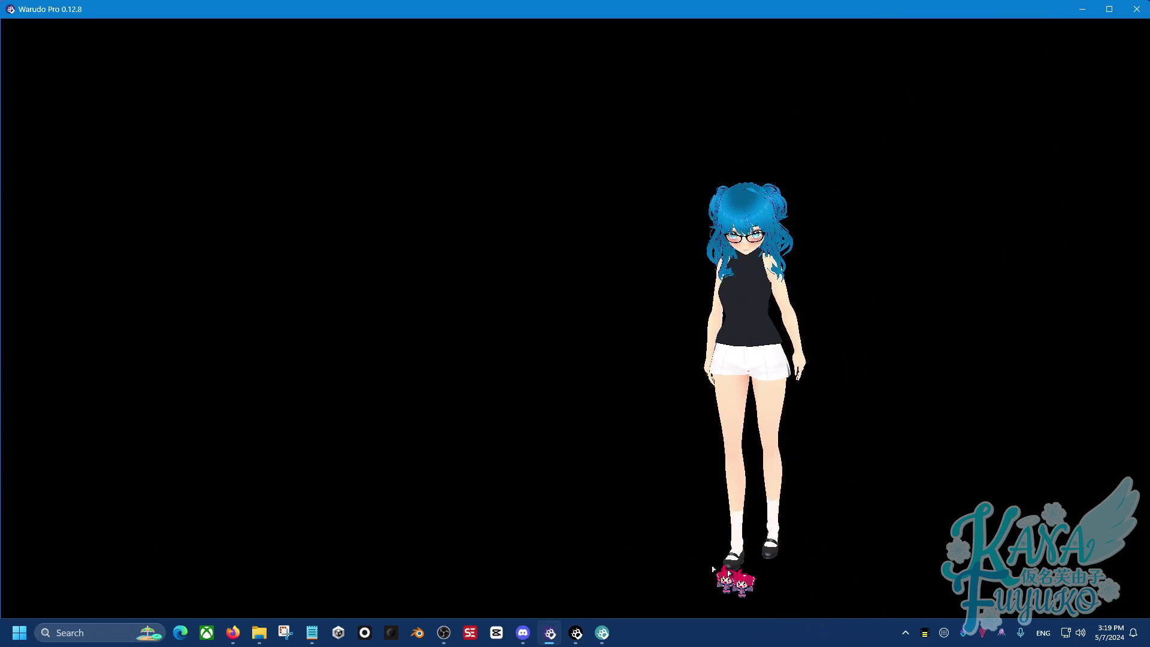
pyautogui.scroll(1, 609, 326)
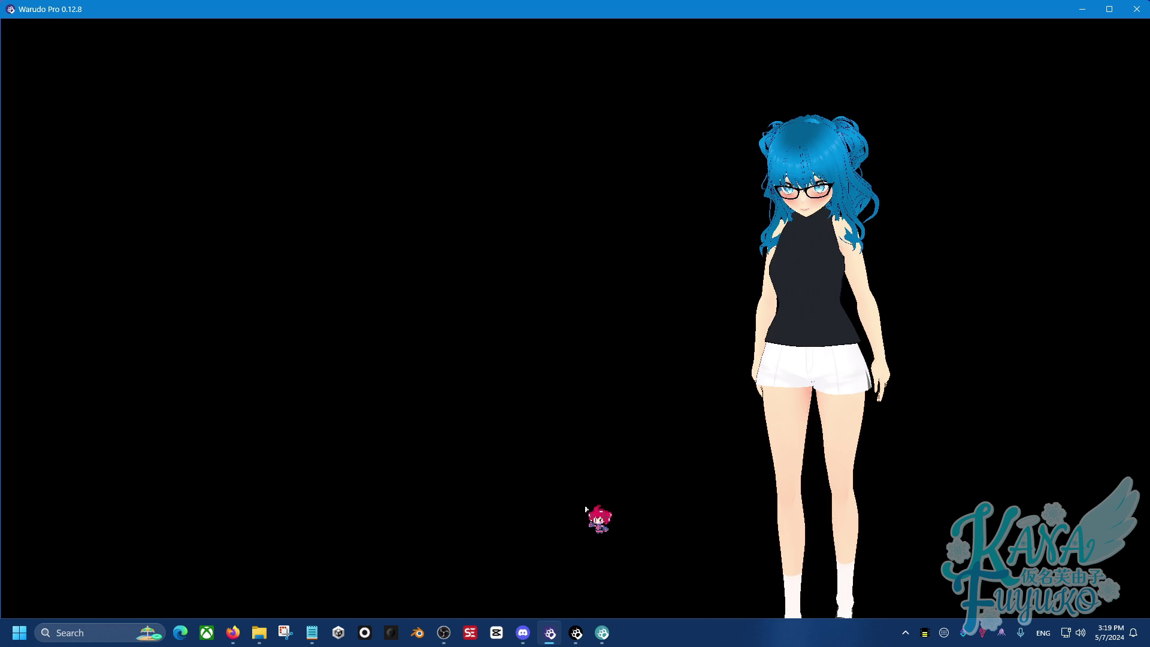
pyautogui.click(576, 633)
pyautogui.moveTo(526, 99); pyautogui.dragTo(455, 115)
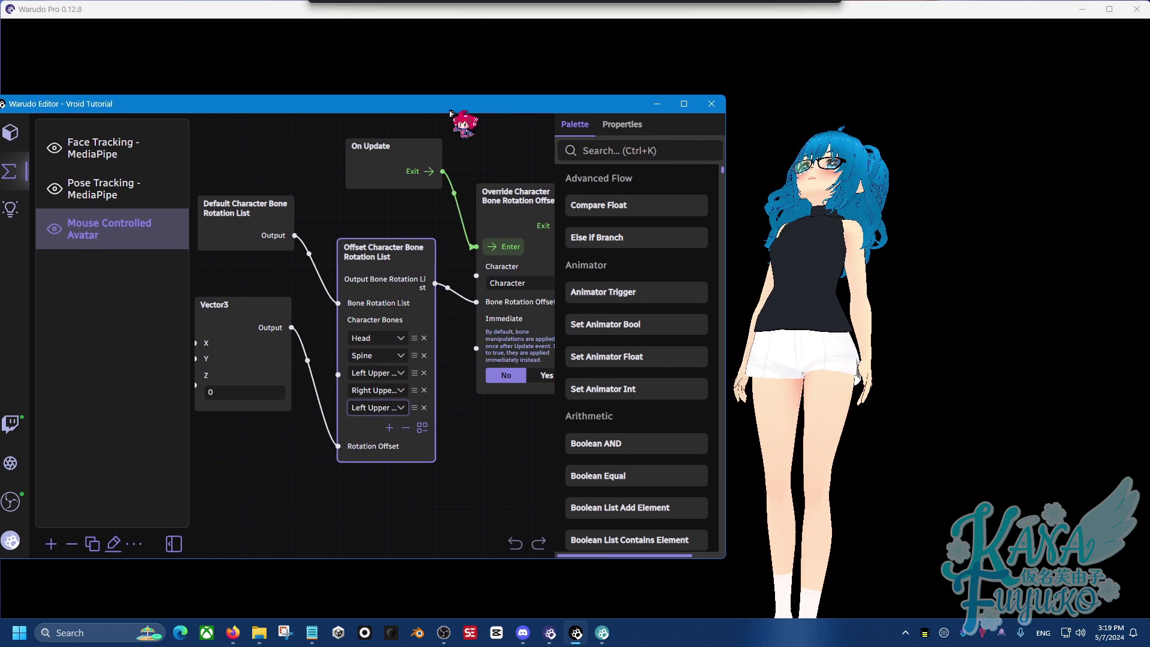
pyautogui.click(401, 424)
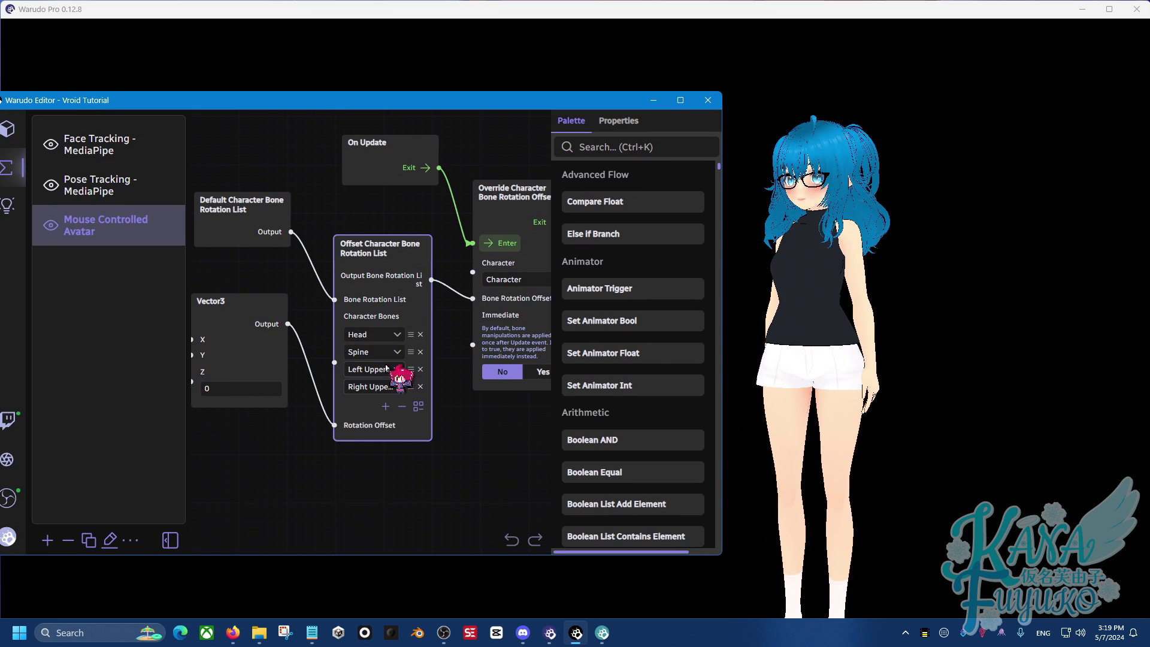
# Step: Remove the Spine entry from the Offset Character Bone Rotation List node and add Spine back as the last bone
pyautogui.click(420, 351)
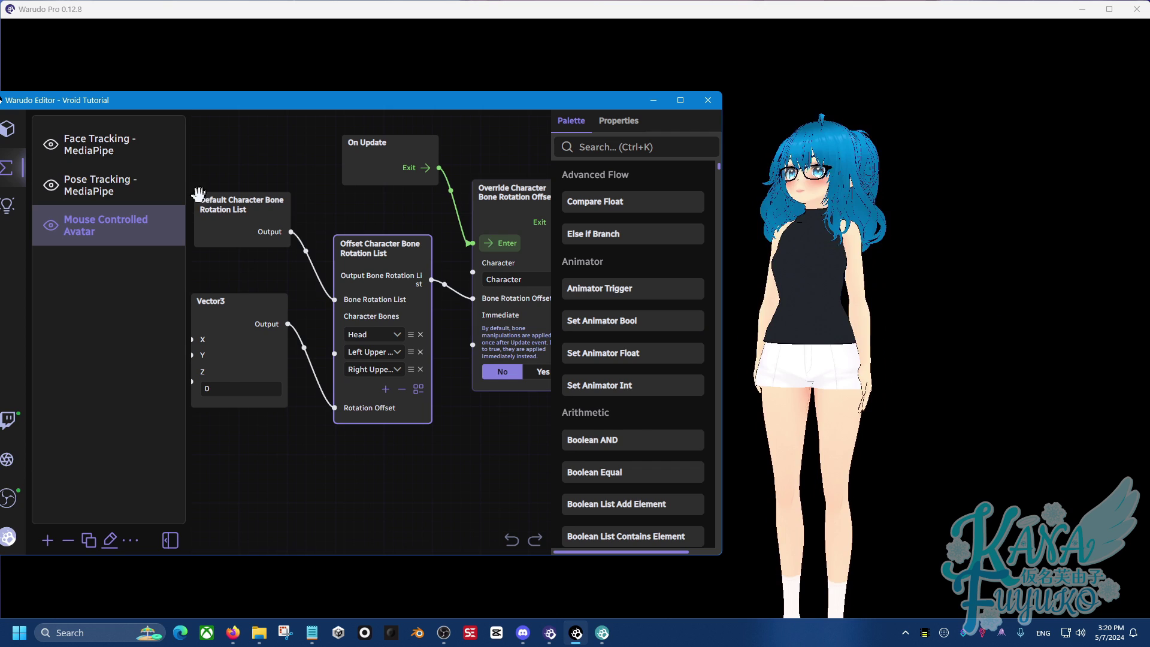
pyautogui.click(385, 389)
pyautogui.click(390, 387)
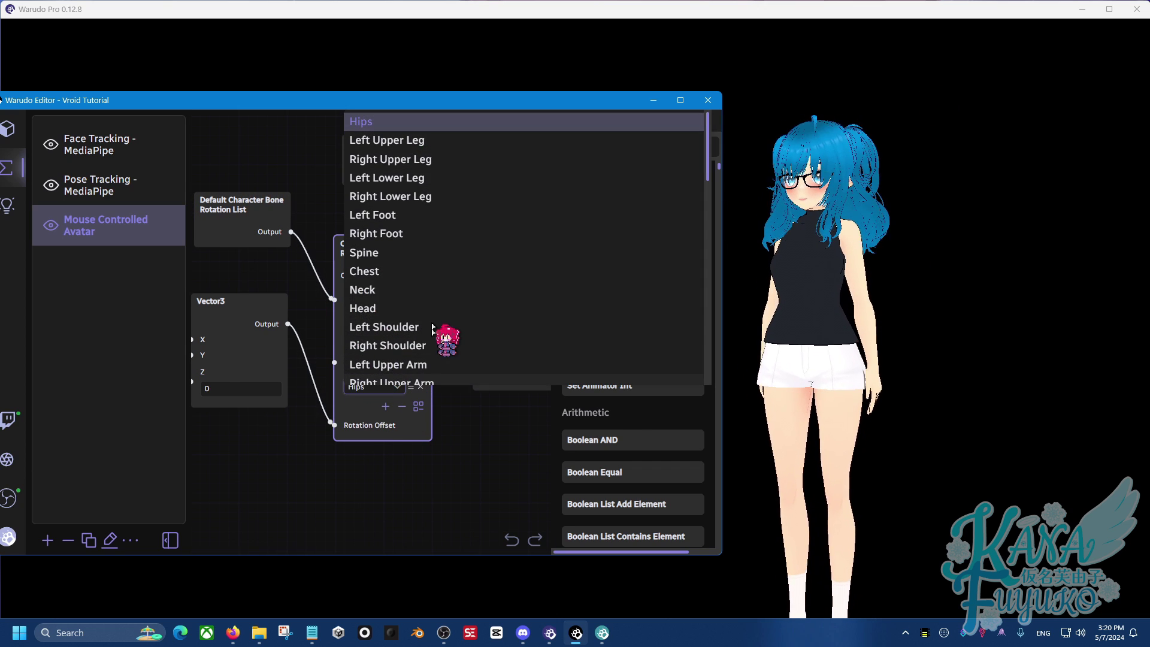
pyautogui.click(430, 257)
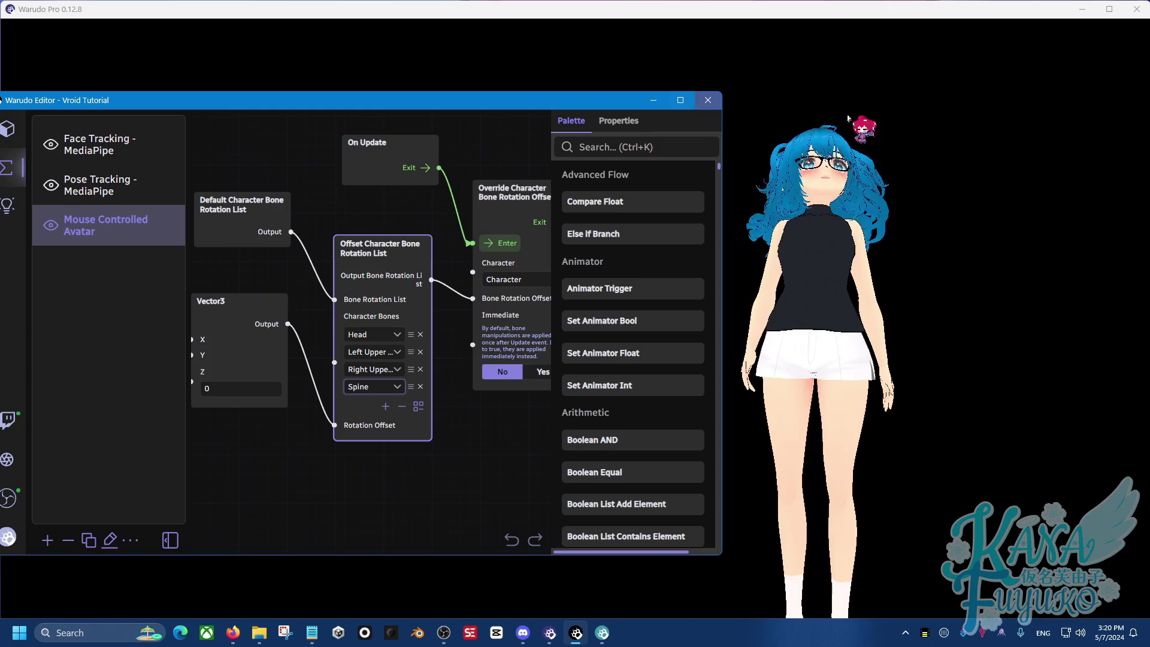
# Step: Examine how the avatar follows the mouse up close in the main Warudo window, and return to the editor
pyautogui.click(901, 204)
pyautogui.scroll(5, 903, 231)
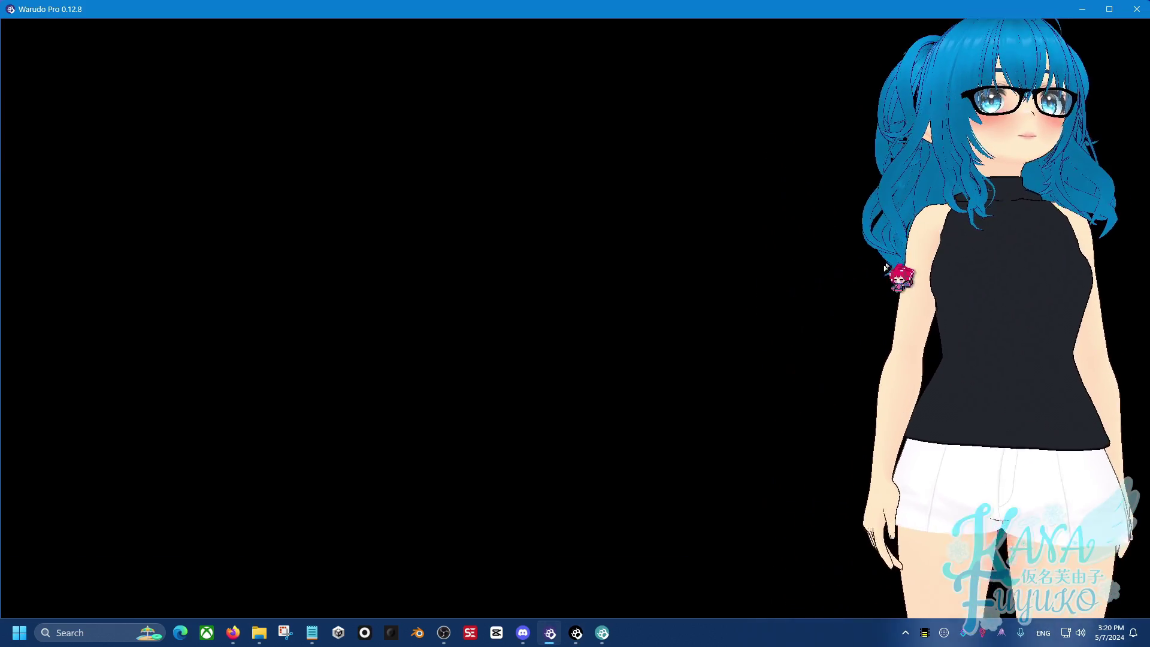
pyautogui.moveTo(883, 258); pyautogui.dragTo(859, 298, button='middle')
pyautogui.scroll(-1, 858, 298)
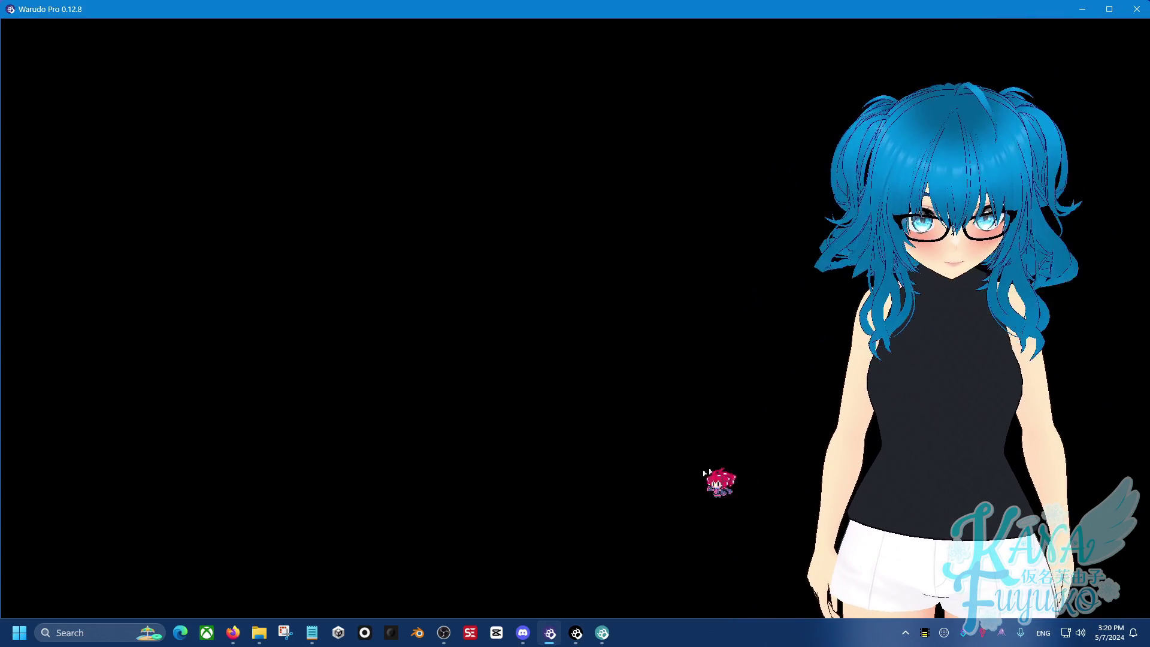
pyautogui.click(576, 633)
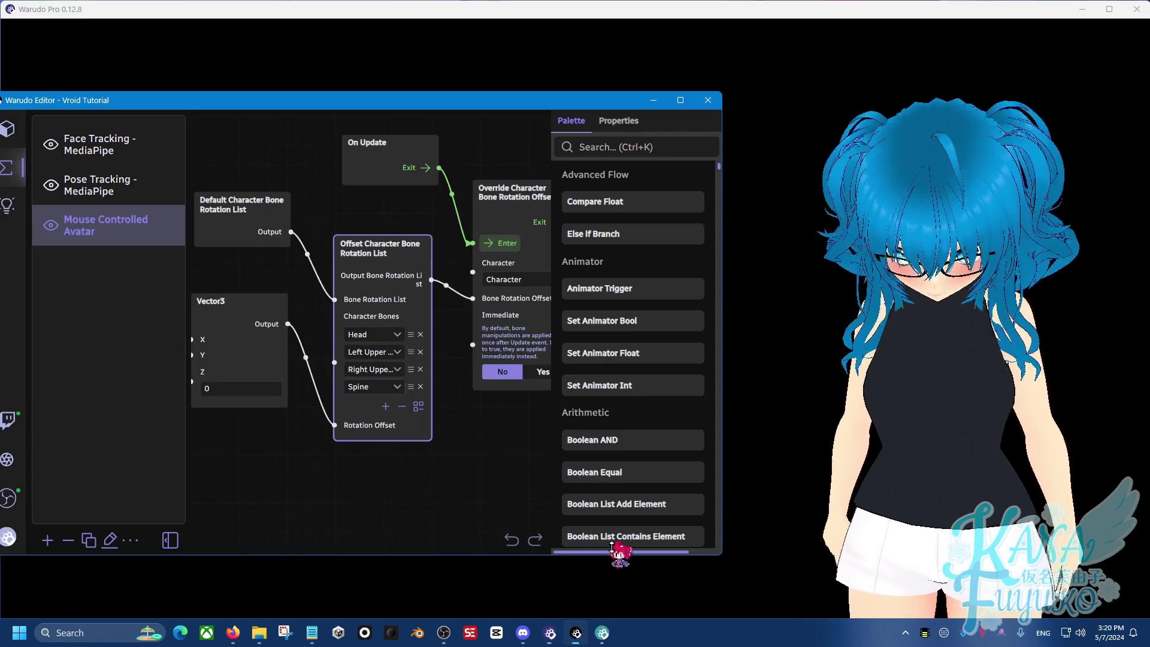
pyautogui.moveTo(476, 101); pyautogui.dragTo(533, 81)
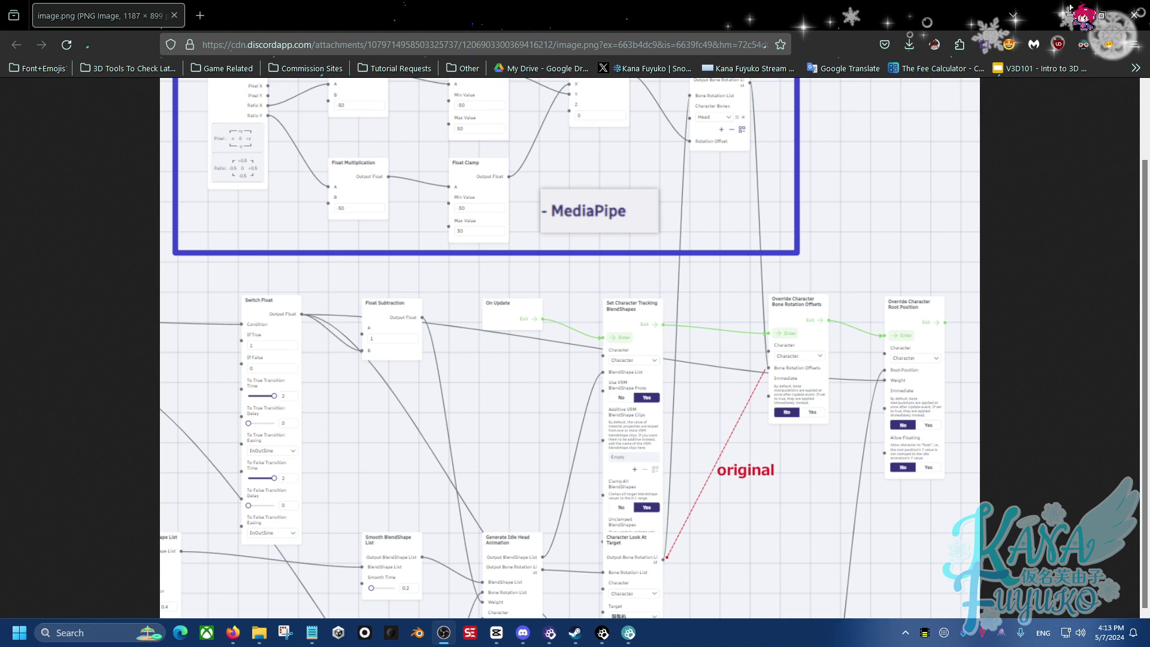
# Step: Examine the reference image showing how the mouse tracking nodes connect to the MediaPipe face tracking blueprint
pyautogui.scroll(2, 601, 336)
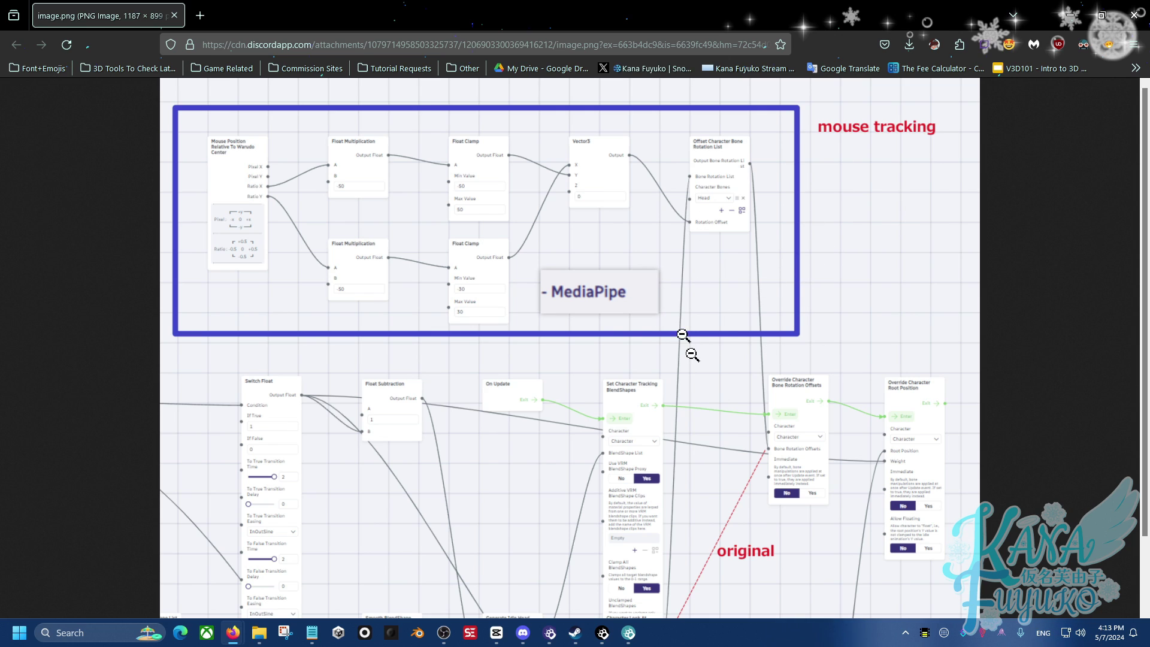
pyautogui.scroll(-1, 428, 361)
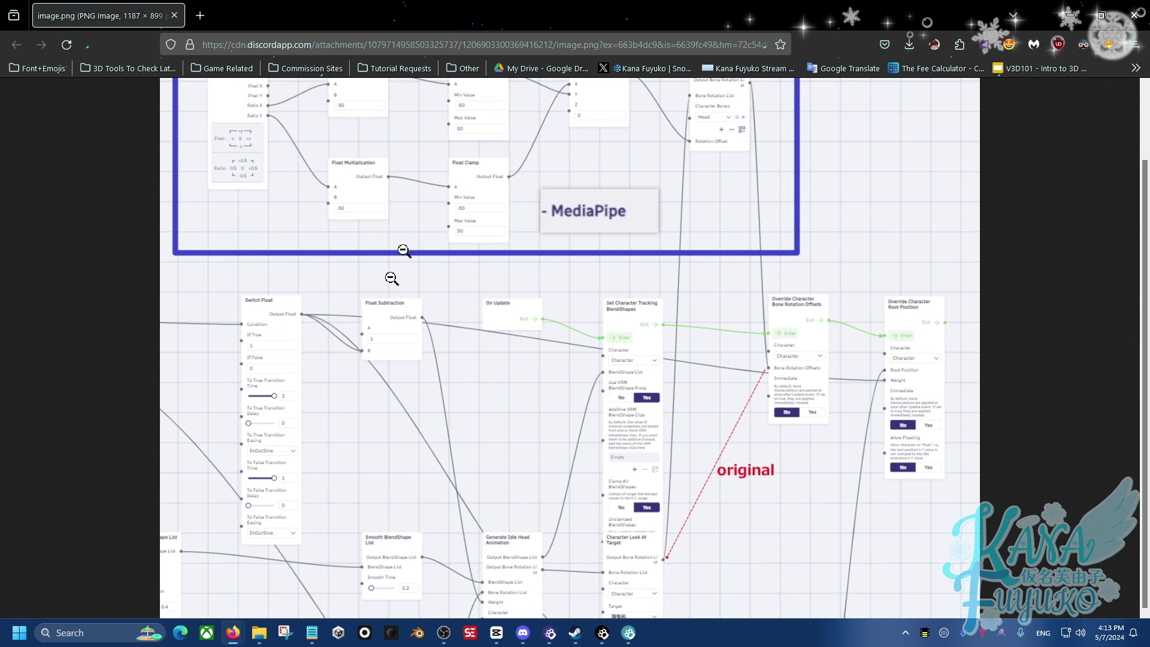
pyautogui.scroll(1, 376, 337)
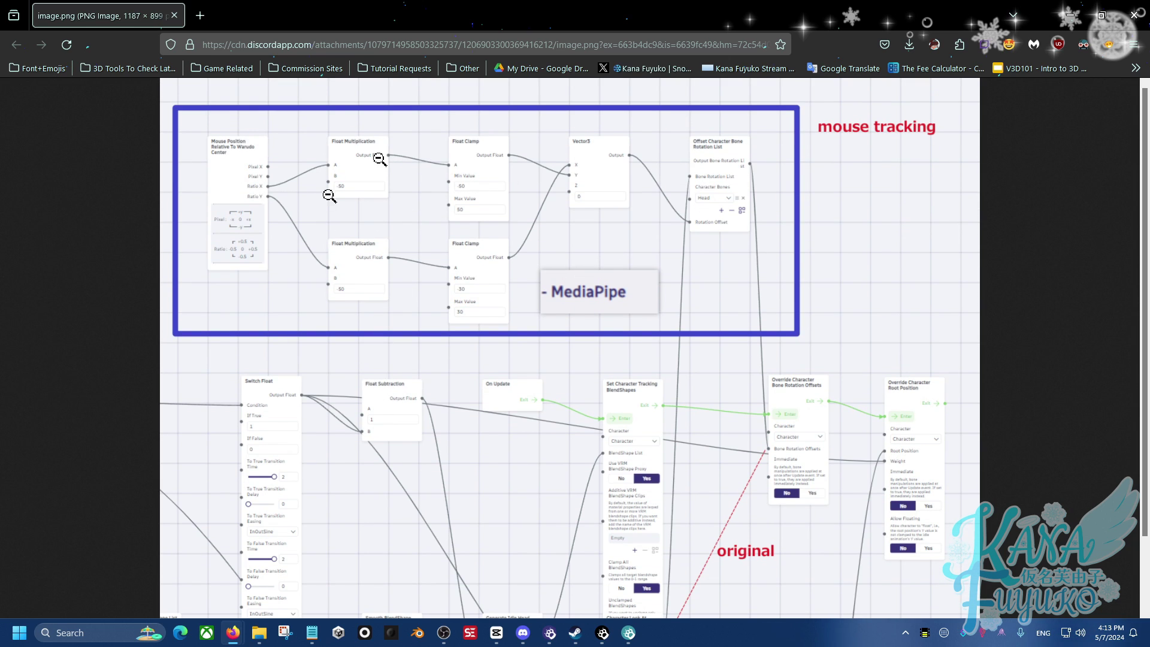
pyautogui.scroll(-1, 684, 342)
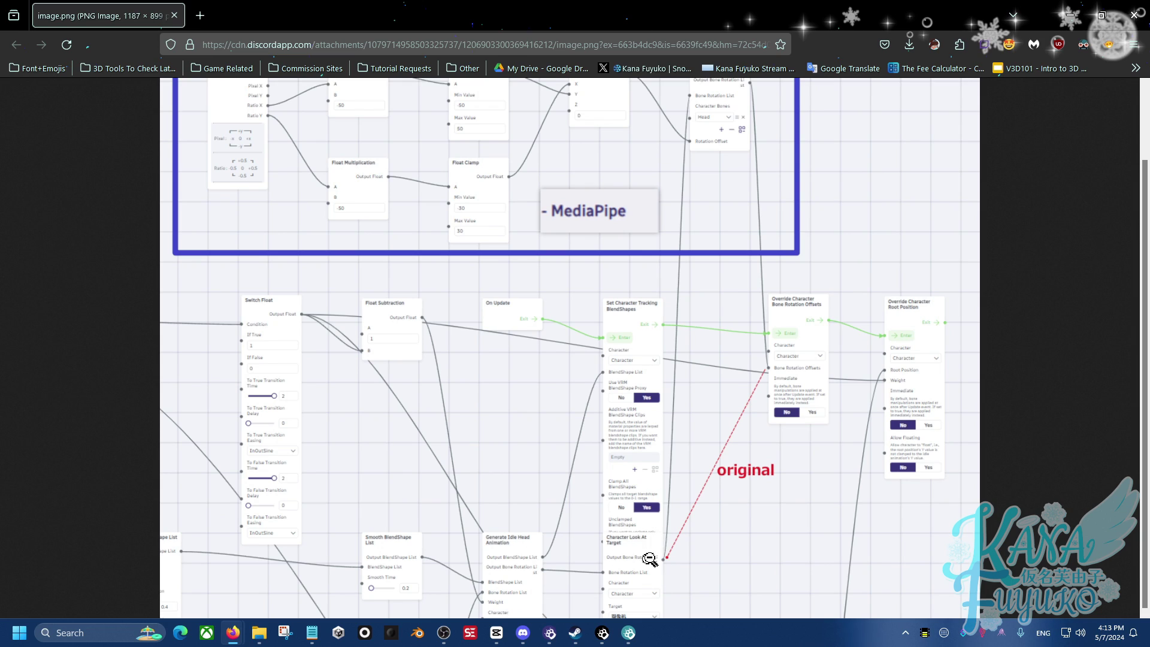
pyautogui.scroll(1, 685, 302)
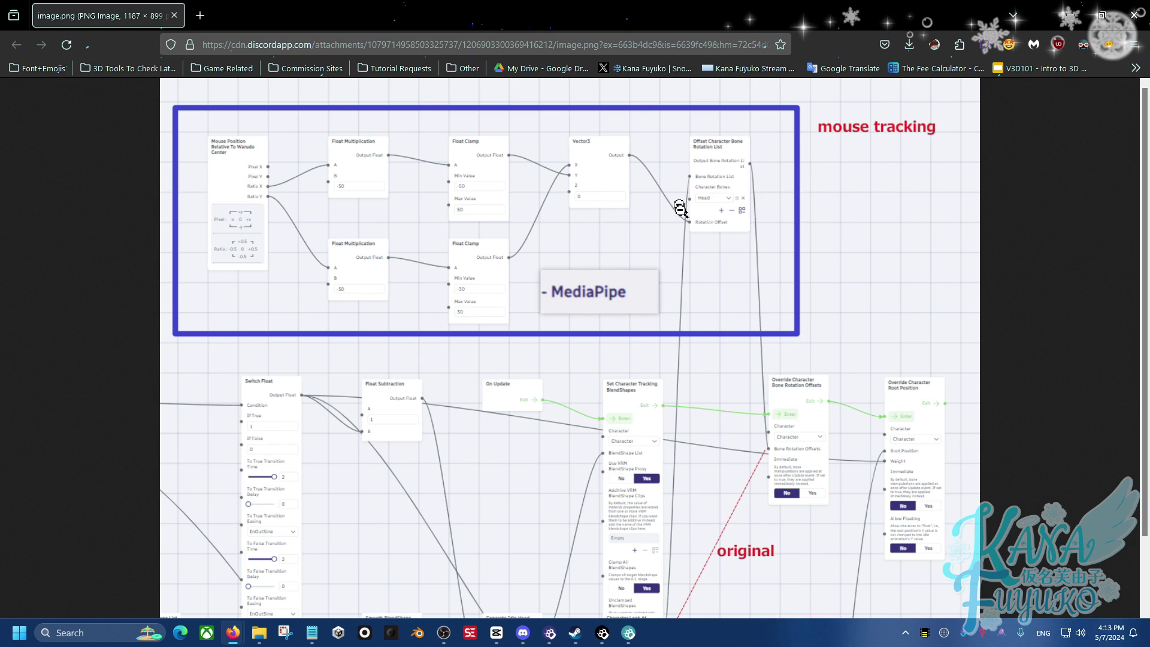
# Step: In the Warudo editor, select all Mouse Controlled Avatar nodes except On Update and Override Character Bone Rotation Offsets
pyautogui.click(553, 631)
pyautogui.click(602, 631)
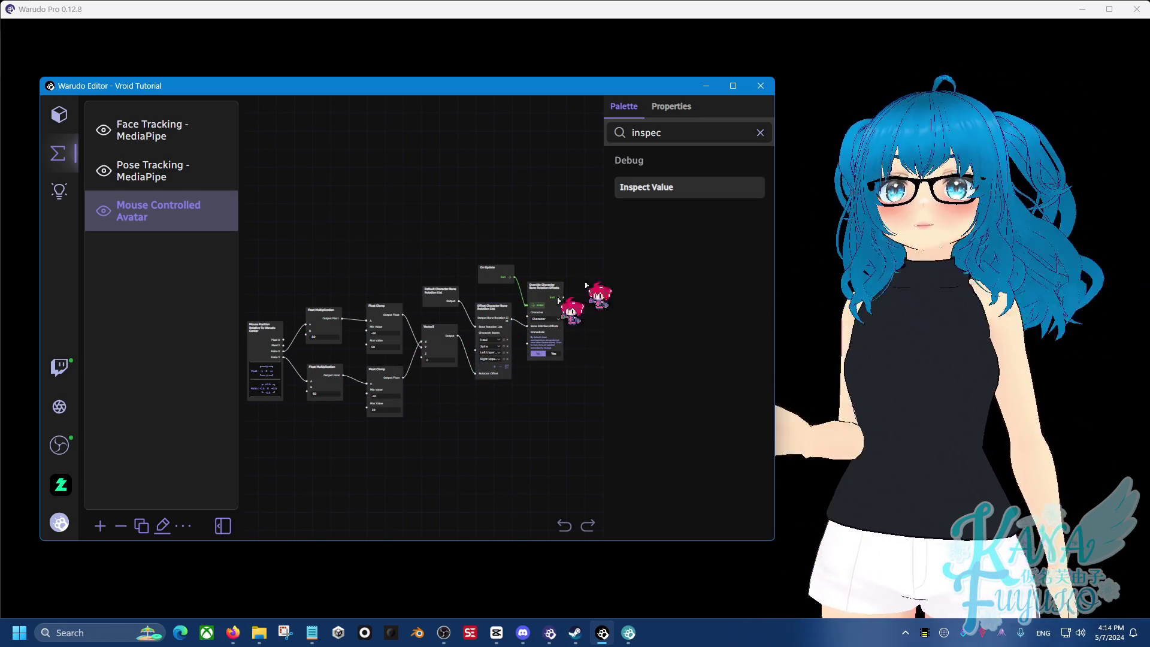
pyautogui.moveTo(365, 439); pyautogui.dragTo(394, 439)
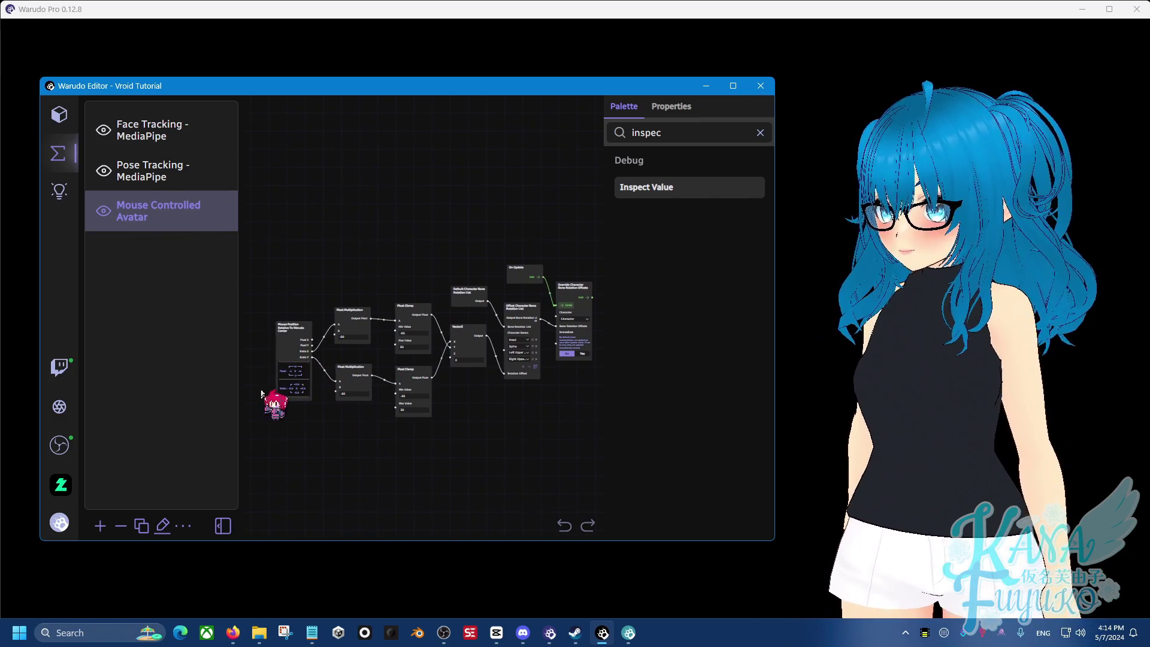
pyautogui.moveTo(250, 280); pyautogui.dragTo(542, 464)
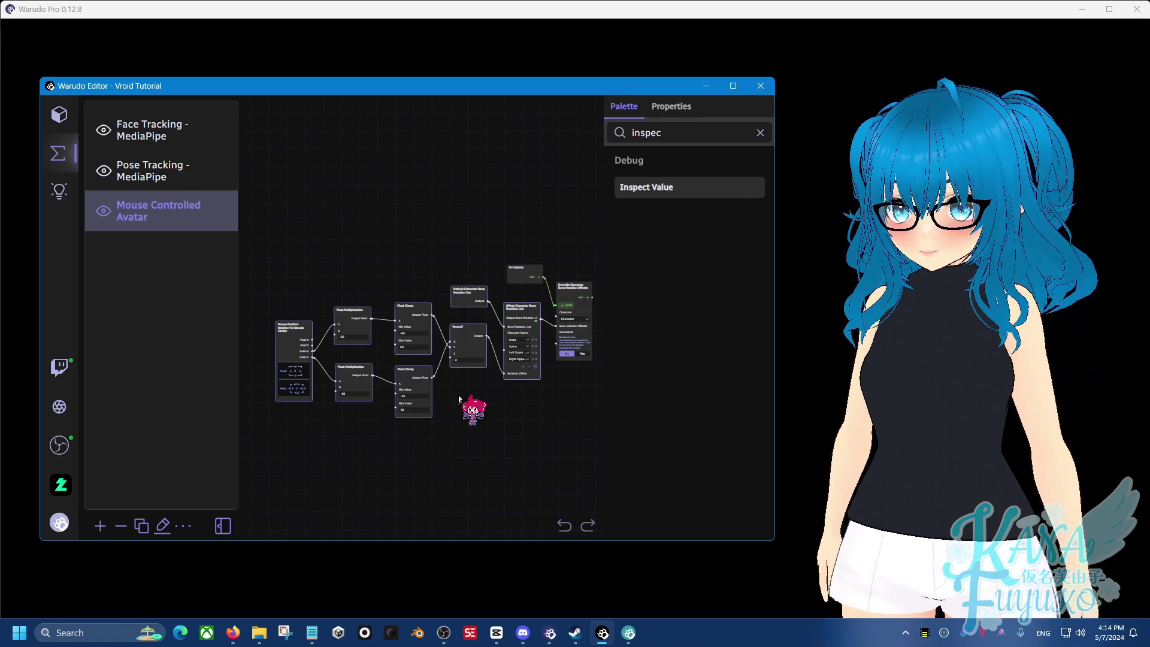
pyautogui.scroll(2, 471, 402)
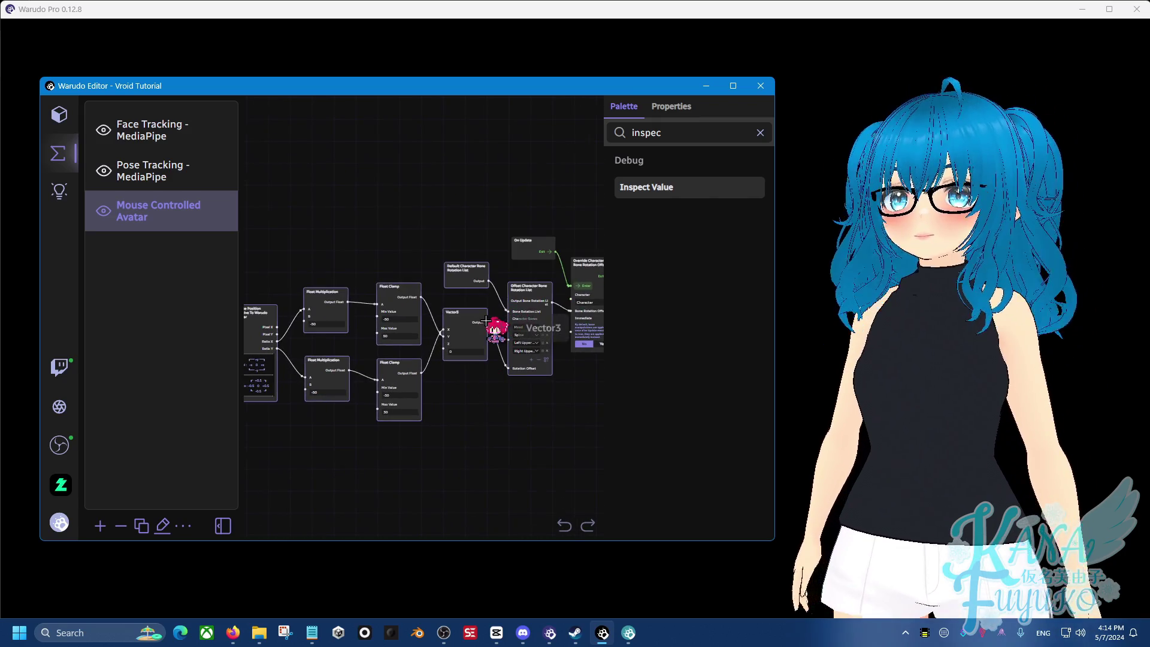
# Step: Disable the Mouse Controlled Avatar blueprint and open Face Tracking - MediaPipe at its Override Character Bone Rotation Offsets node
pyautogui.click(103, 212)
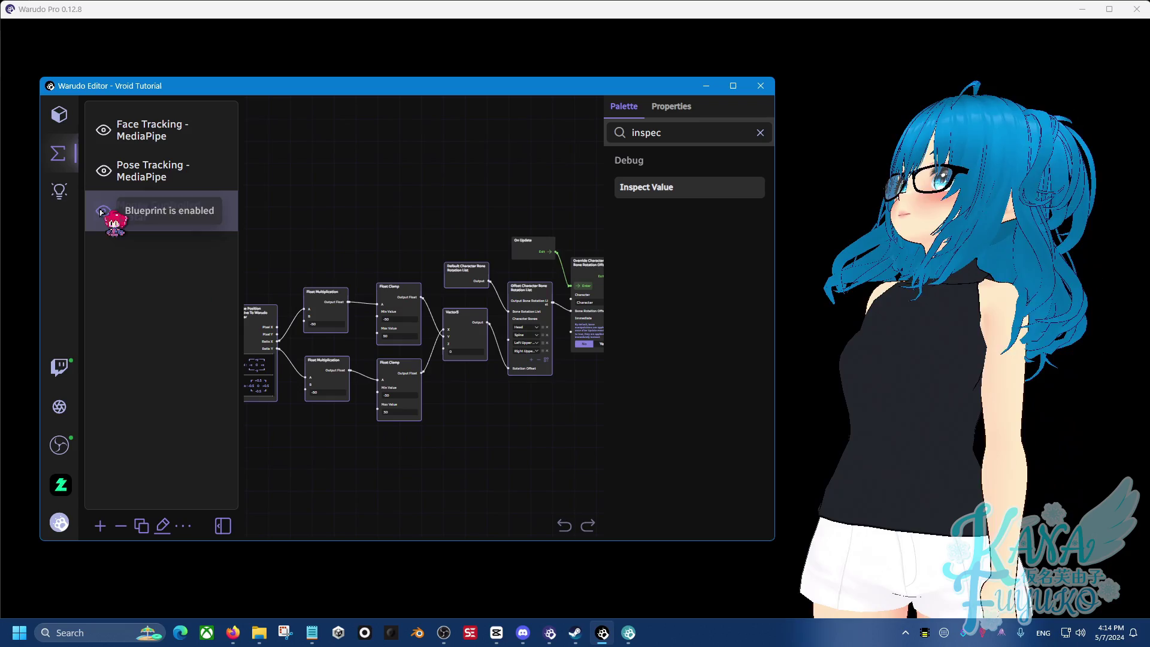
pyautogui.press('ctrl')
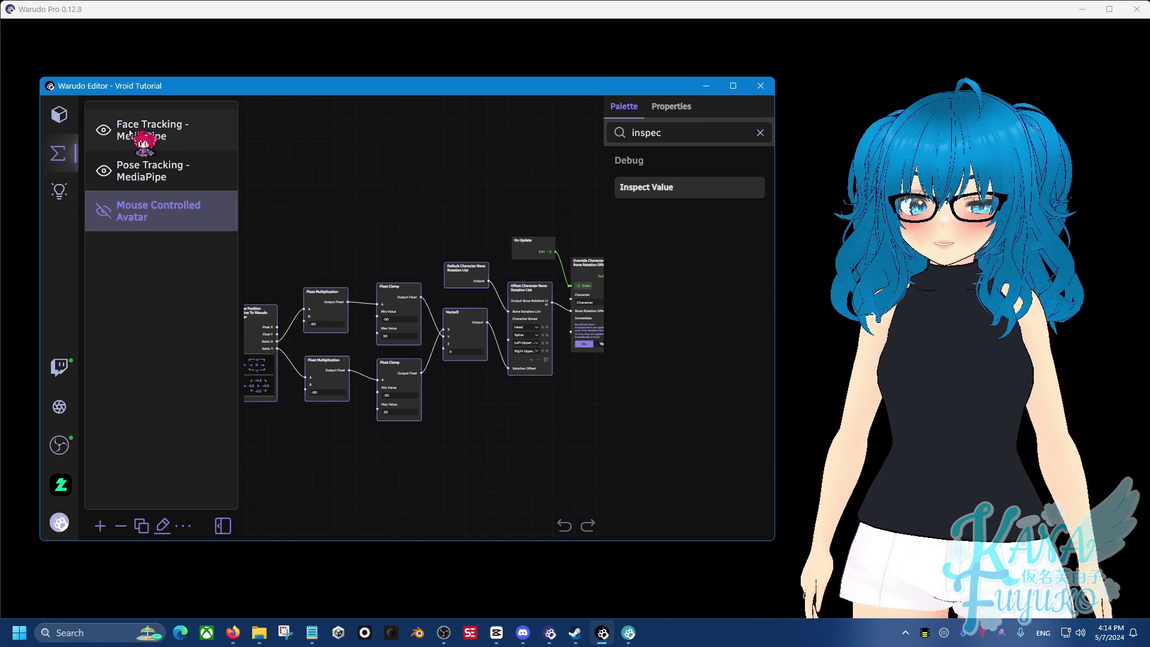
pyautogui.click(152, 125)
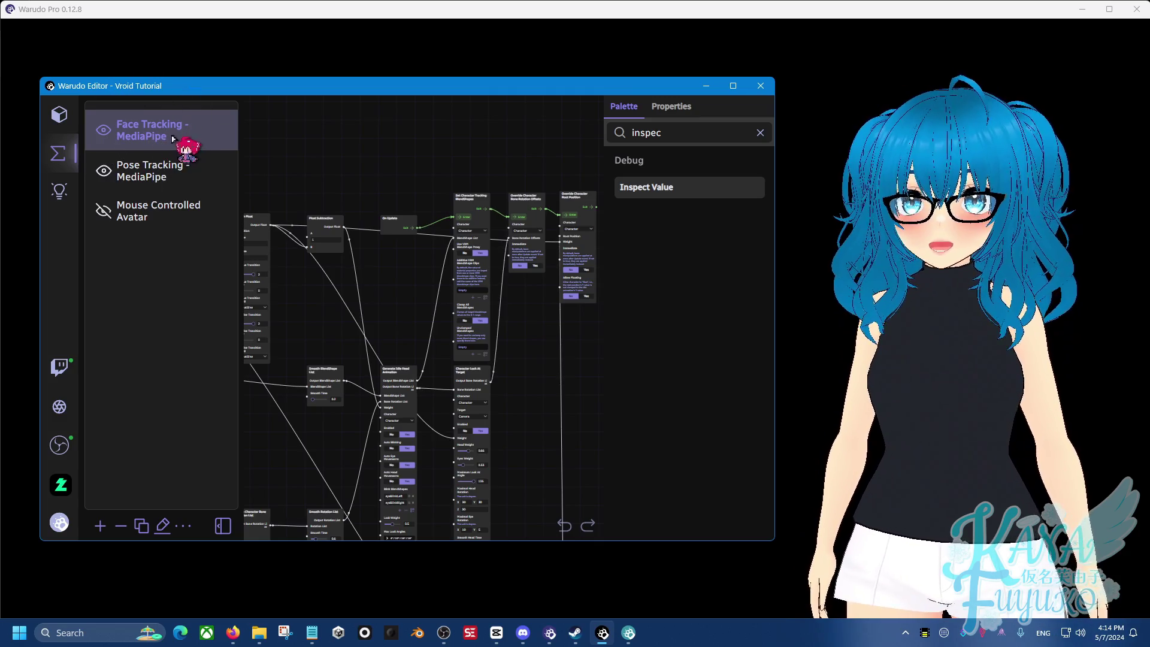
pyautogui.moveTo(444, 171); pyautogui.dragTo(406, 290)
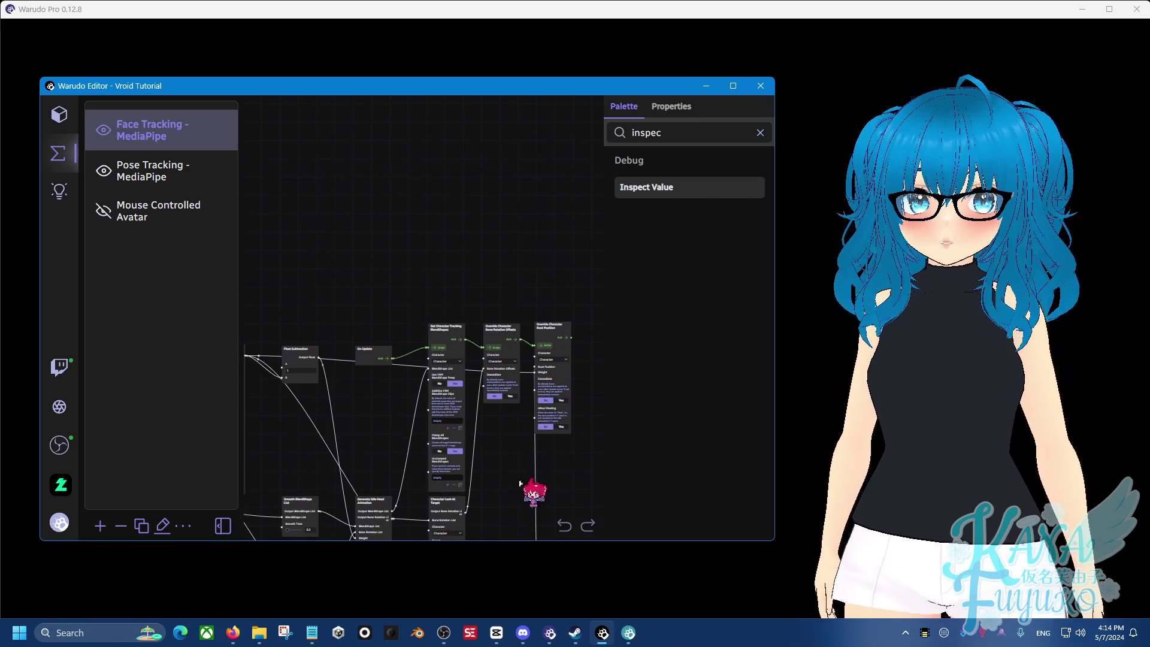
pyautogui.scroll(5, 520, 483)
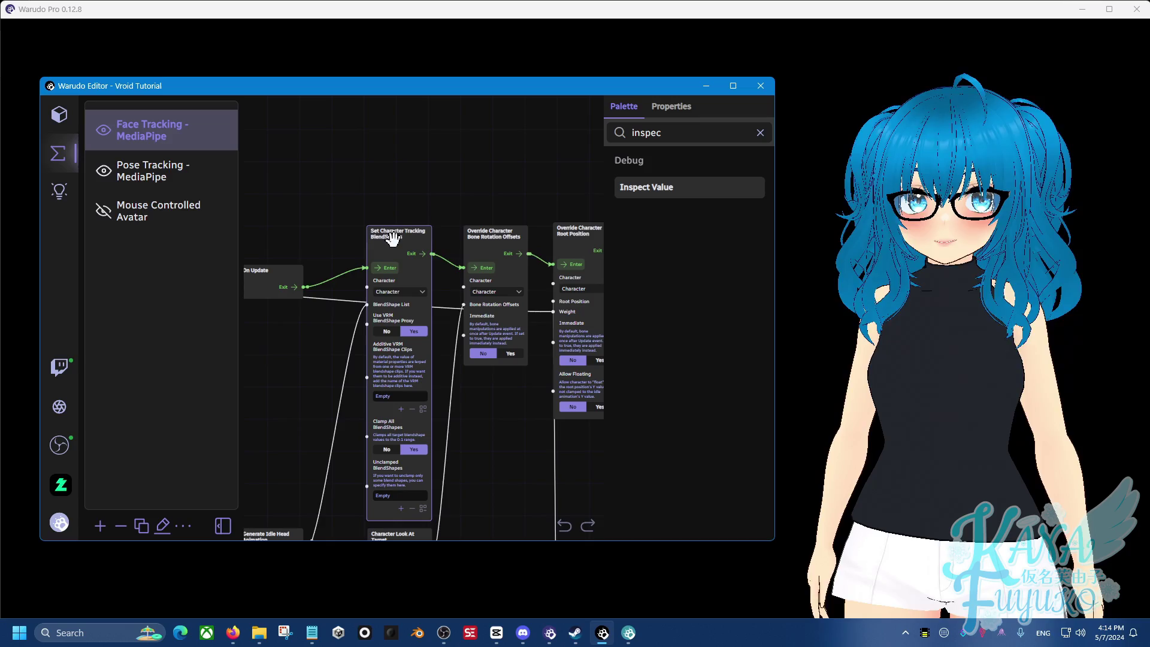
# Step: Paste the copied mouse tracking nodes into the empty area above On Update in the Face Tracking - MediaPipe blueprint
pyautogui.press('ctrl')
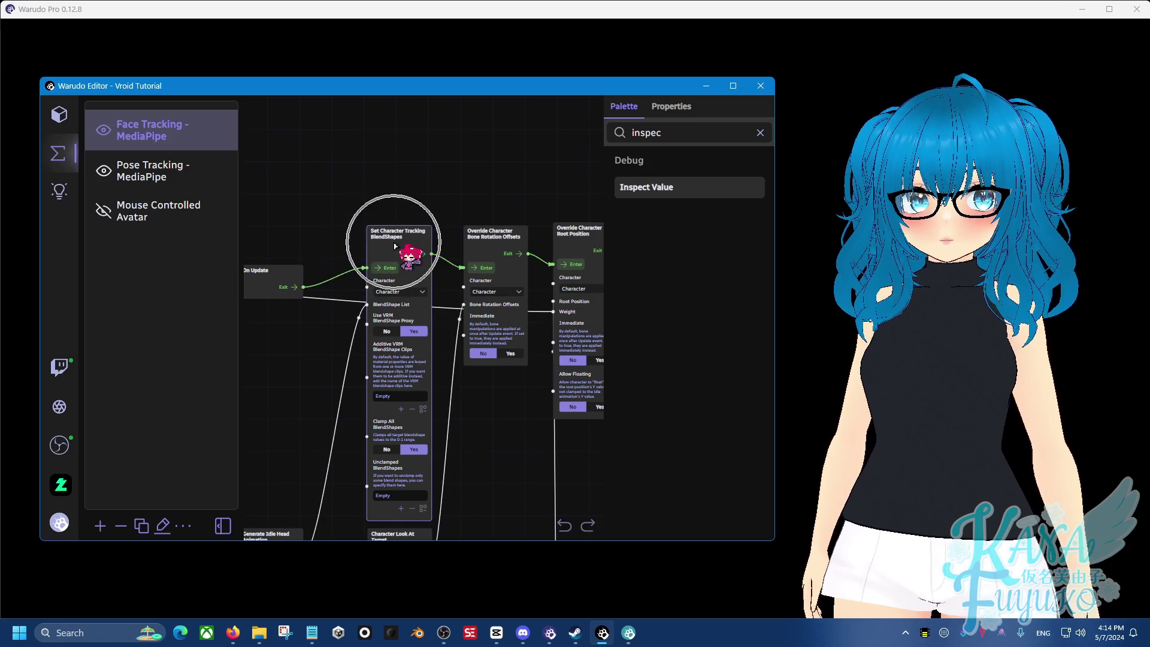
pyautogui.scroll(-2, 296, 261)
pyautogui.moveTo(318, 210); pyautogui.dragTo(262, 183)
pyautogui.moveTo(267, 181); pyautogui.dragTo(409, 327, button='right')
pyautogui.moveTo(408, 324); pyautogui.dragTo(382, 341)
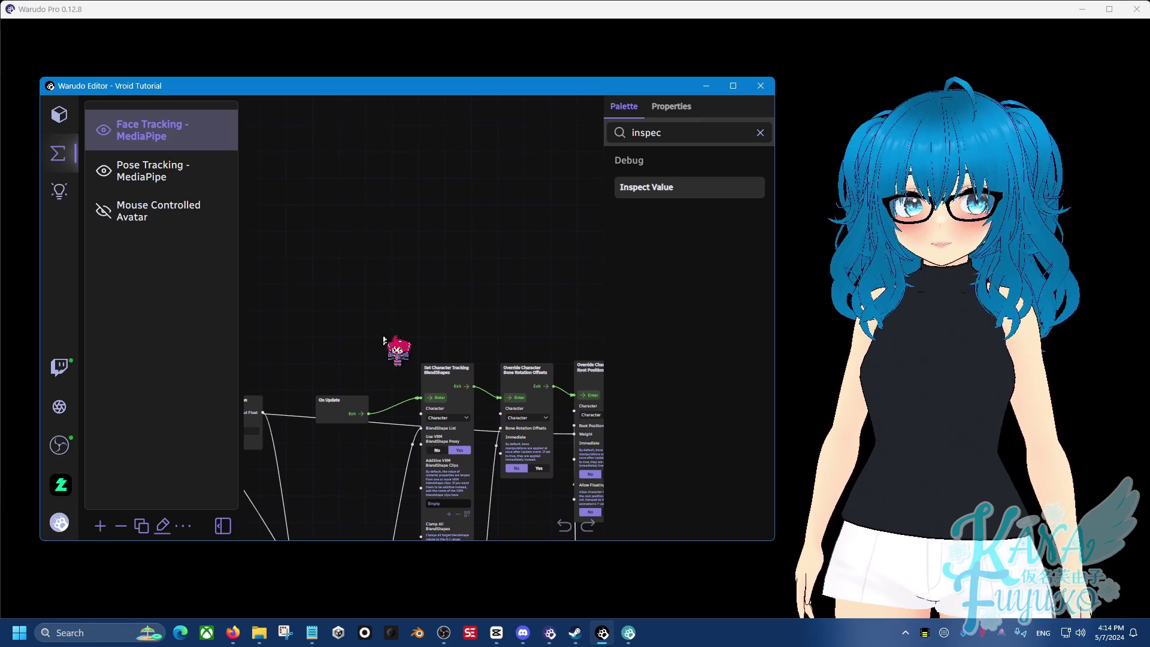
pyautogui.scroll(-1, 275, 150)
pyautogui.scroll(-2, 275, 153)
pyautogui.moveTo(278, 160); pyautogui.dragTo(309, 178)
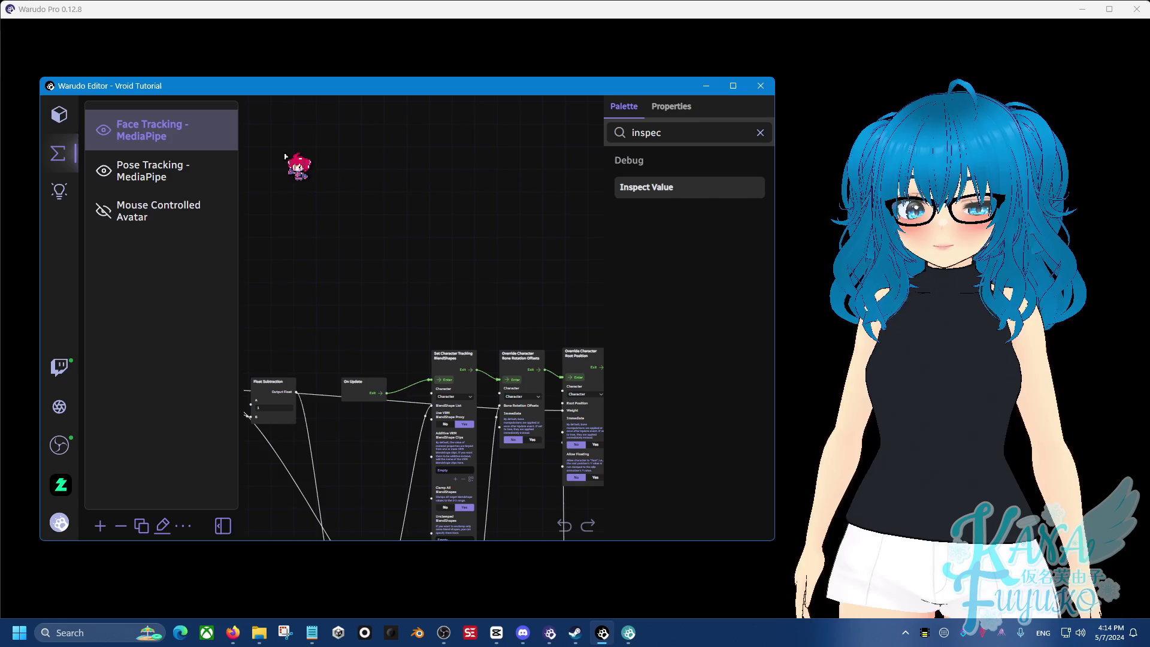
pyautogui.hotkey('ctrl', 'v')
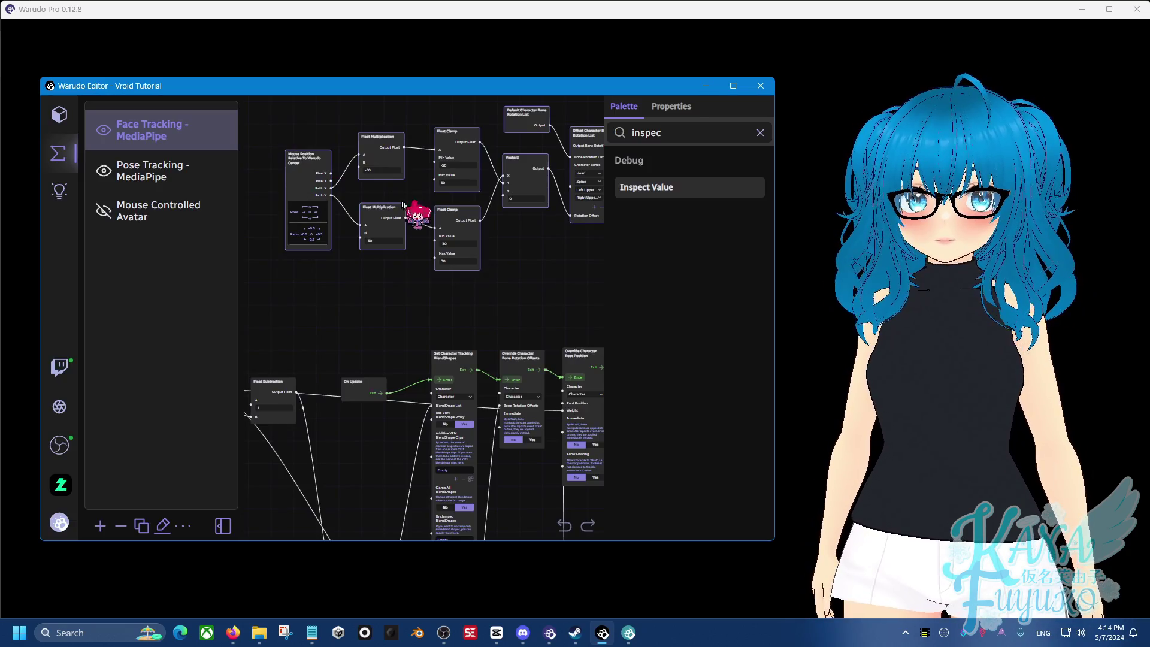
# Step: Delete the pasted Default Character Bone Rotation List node
pyautogui.scroll(-1, 426, 303)
pyautogui.moveTo(427, 223); pyautogui.dragTo(353, 269)
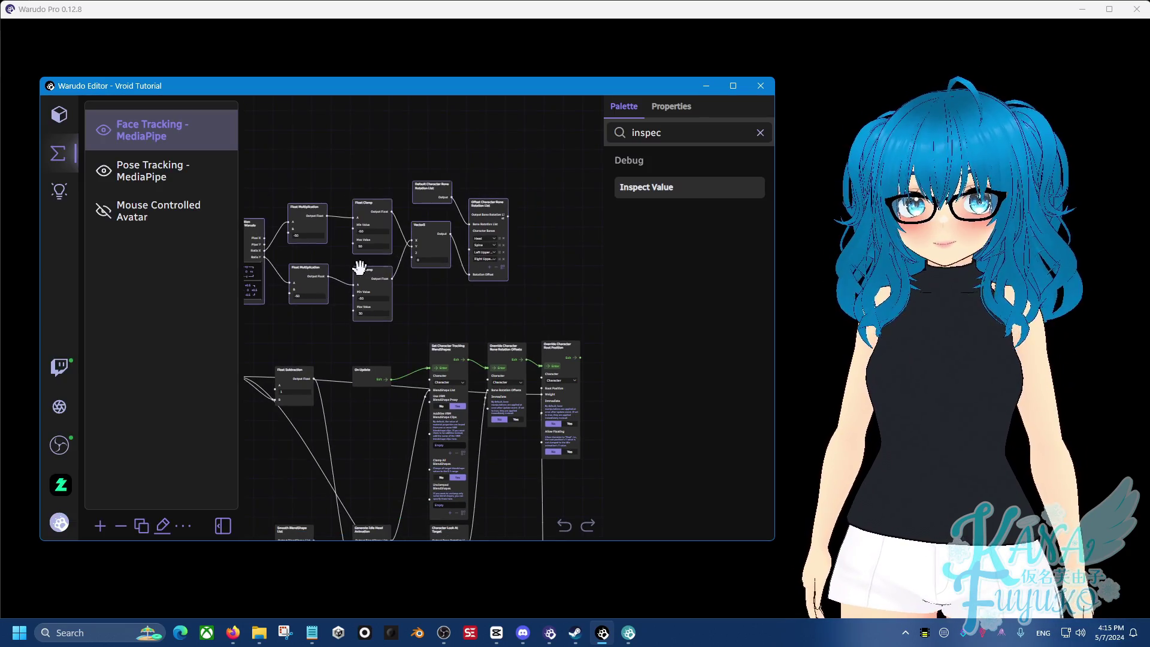
pyautogui.scroll(3, 429, 181)
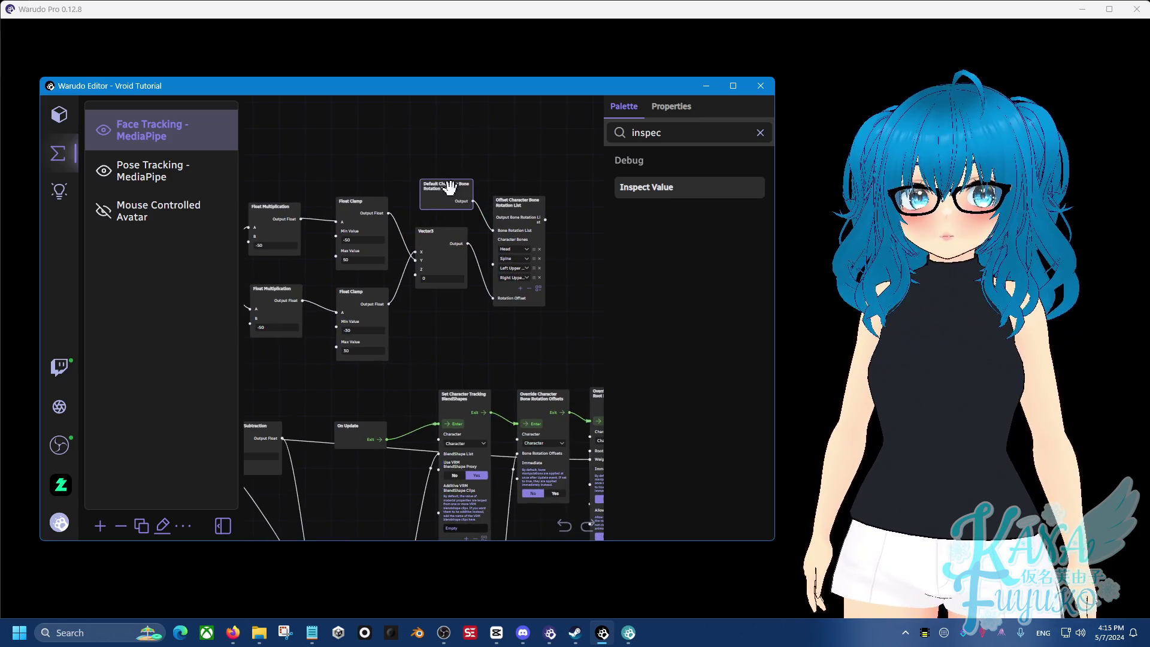
pyautogui.moveTo(461, 202); pyautogui.dragTo(436, 174)
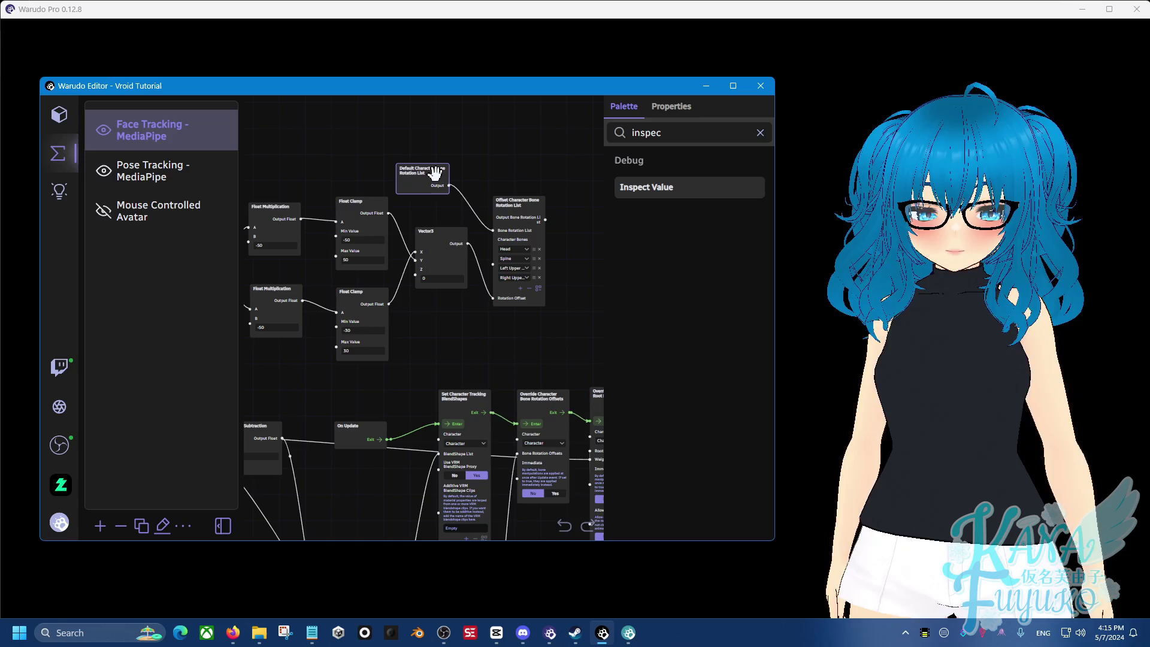
pyautogui.press('Delete')
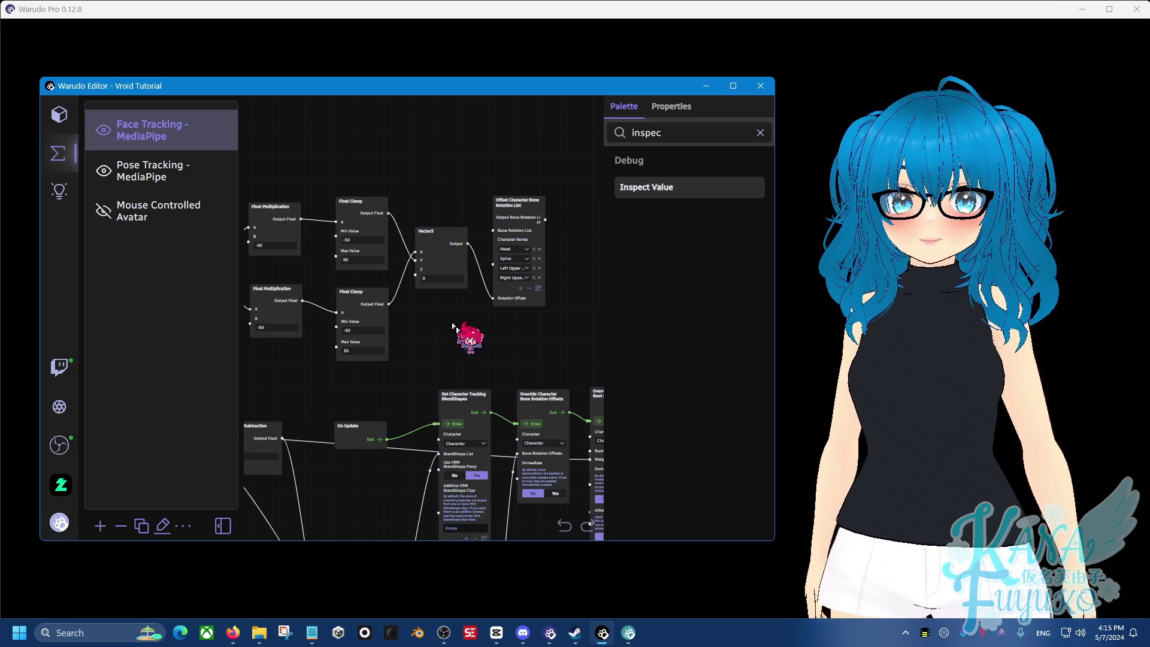
# Step: Examine the Character Look At Target node and the Character asset's Motion Capture settings, and return to the Face Tracking - MediaPipe blueprint
pyautogui.scroll(-1, 453, 334)
pyautogui.moveTo(453, 344); pyautogui.dragTo(416, 173)
pyautogui.moveTo(472, 413); pyautogui.dragTo(482, 277)
pyautogui.scroll(3, 464, 351)
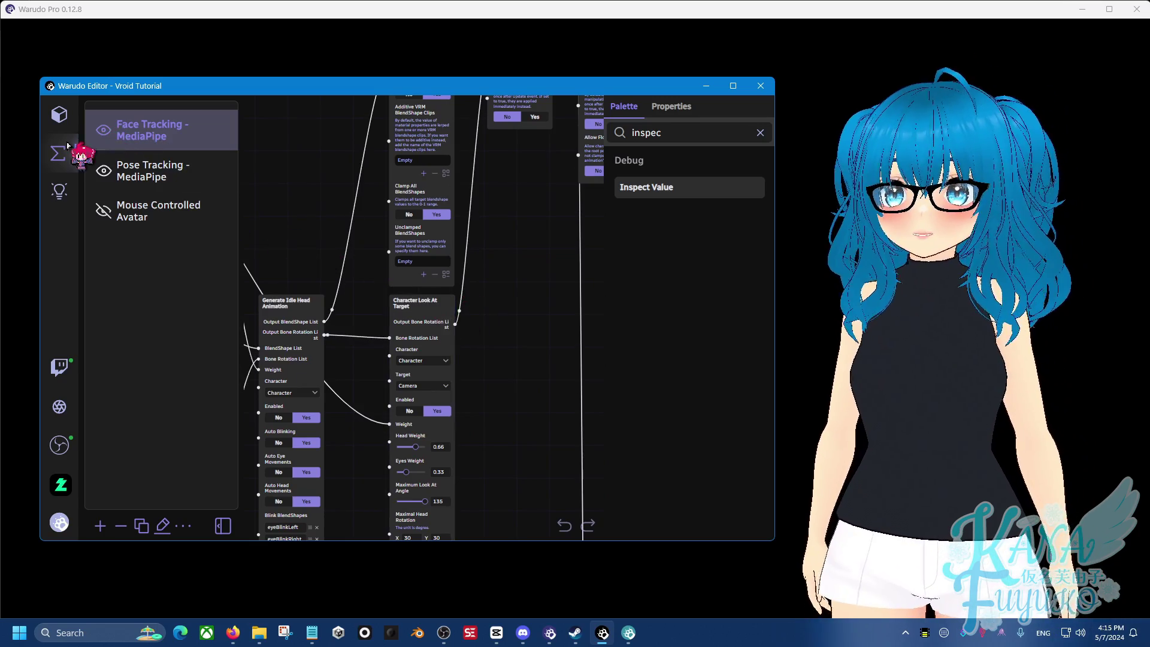
pyautogui.click(68, 110)
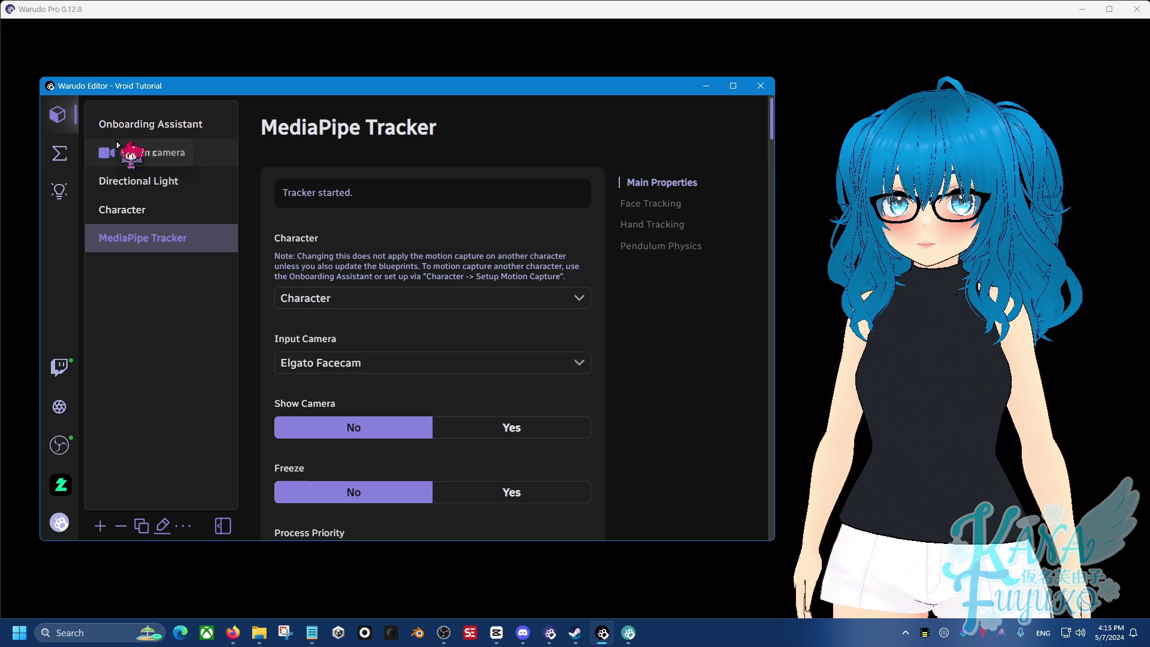
pyautogui.click(150, 211)
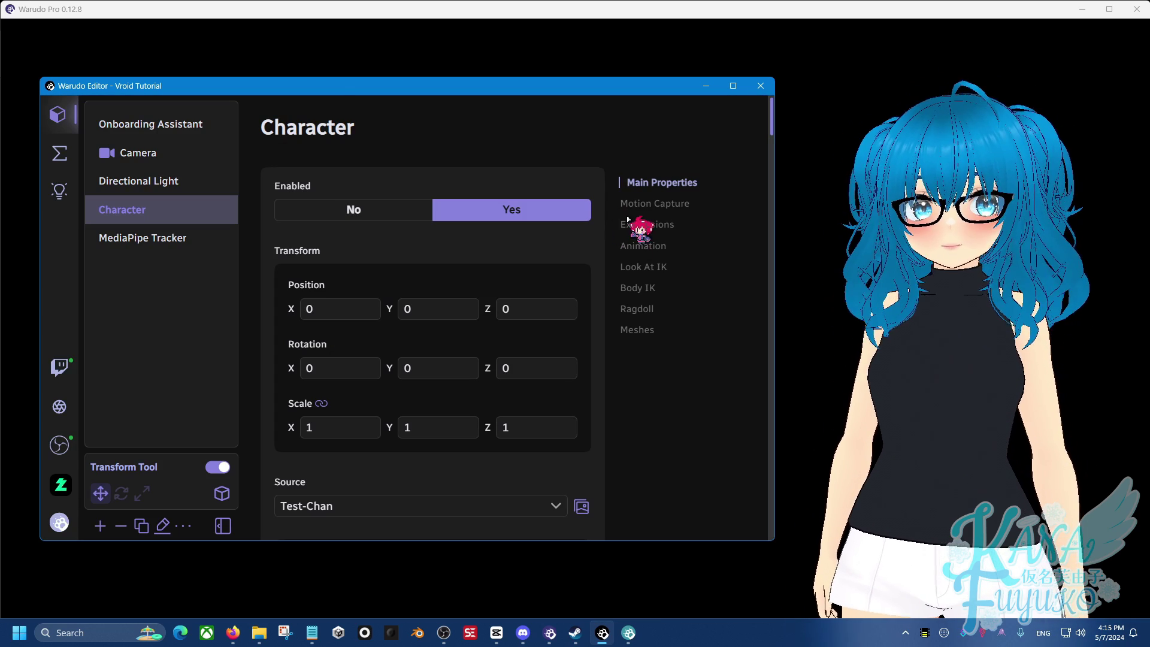
pyautogui.click(646, 202)
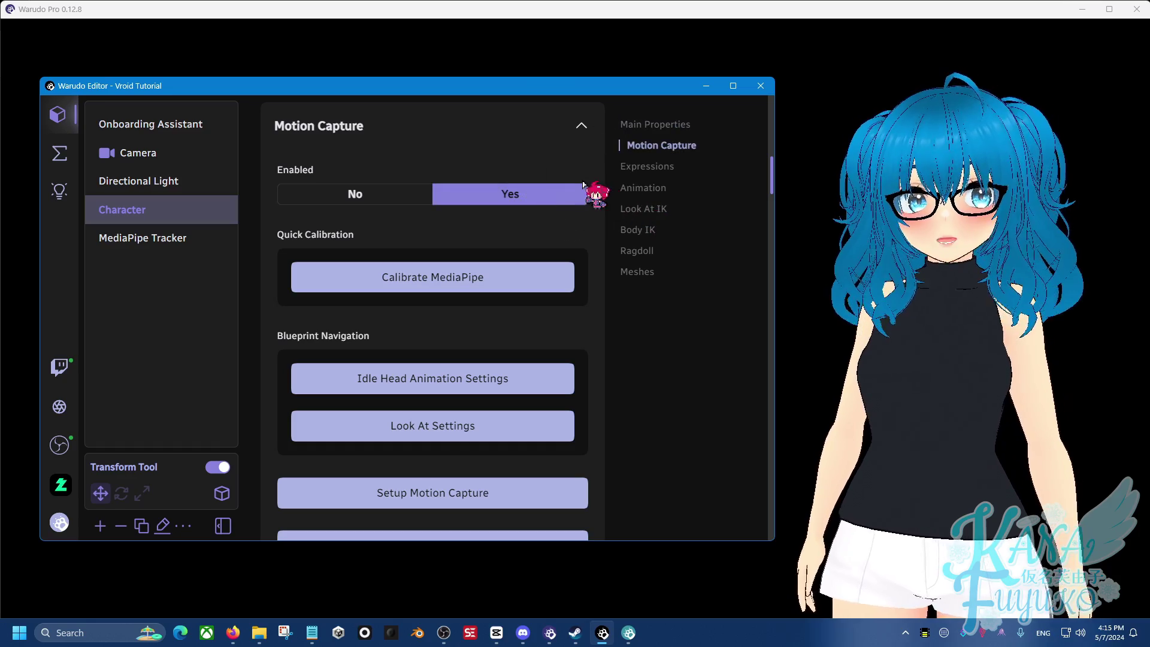
pyautogui.scroll(-2, 485, 374)
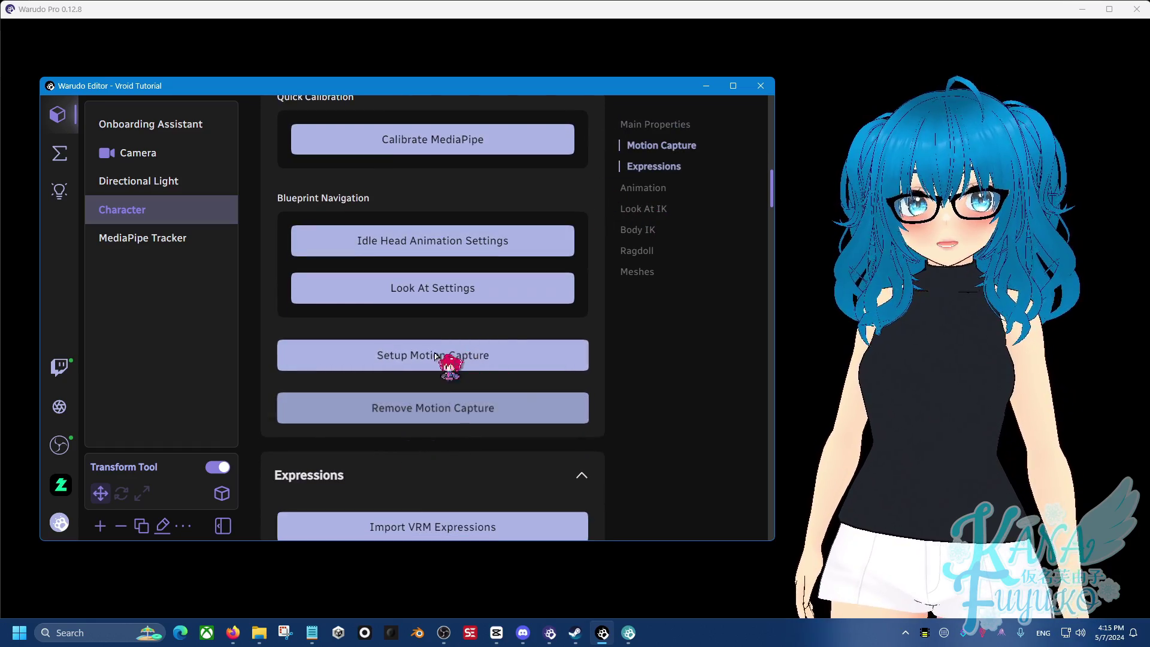
pyautogui.click(60, 155)
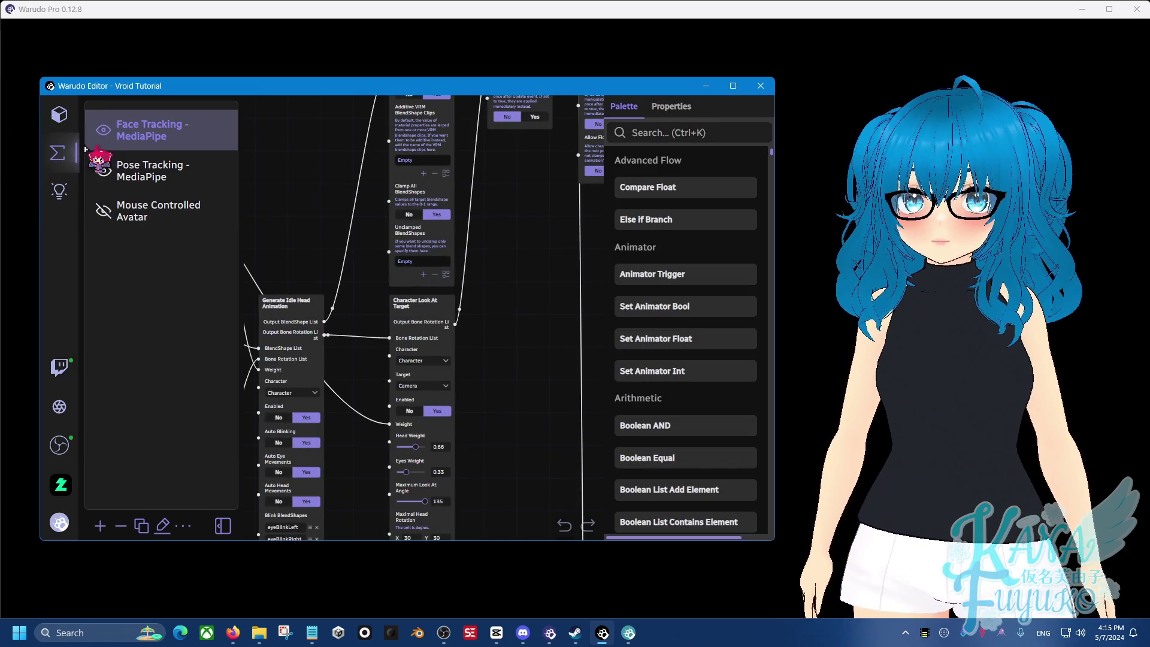
pyautogui.click(163, 129)
# Step: Move Override Character Root Position and Override Character Bone Rotation Offsets further right to free space after Set Character Tracking BlendShapes
pyautogui.scroll(-5, 484, 233)
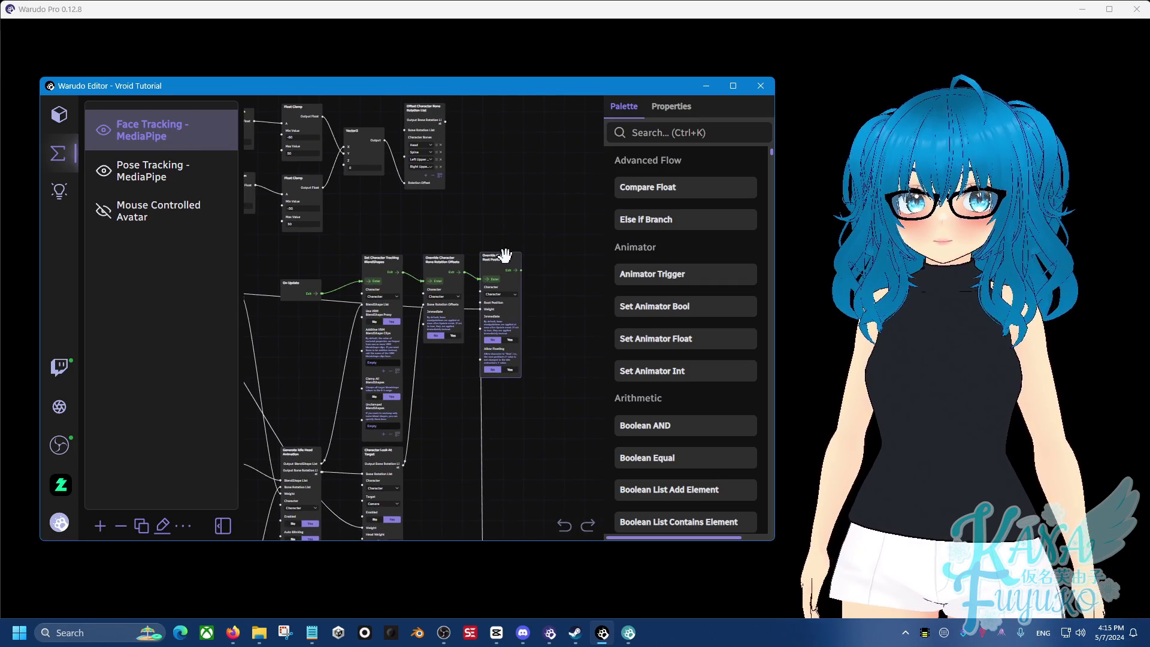
pyautogui.moveTo(505, 256); pyautogui.dragTo(592, 251)
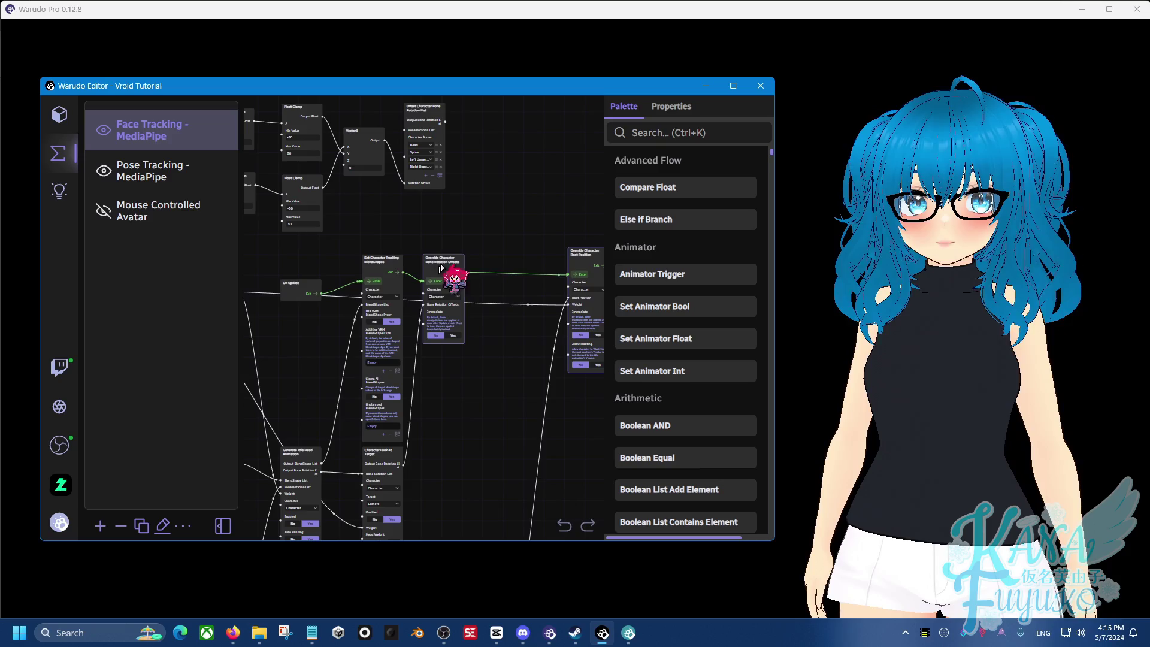
pyautogui.moveTo(441, 269); pyautogui.dragTo(541, 263)
pyautogui.scroll(2, 448, 323)
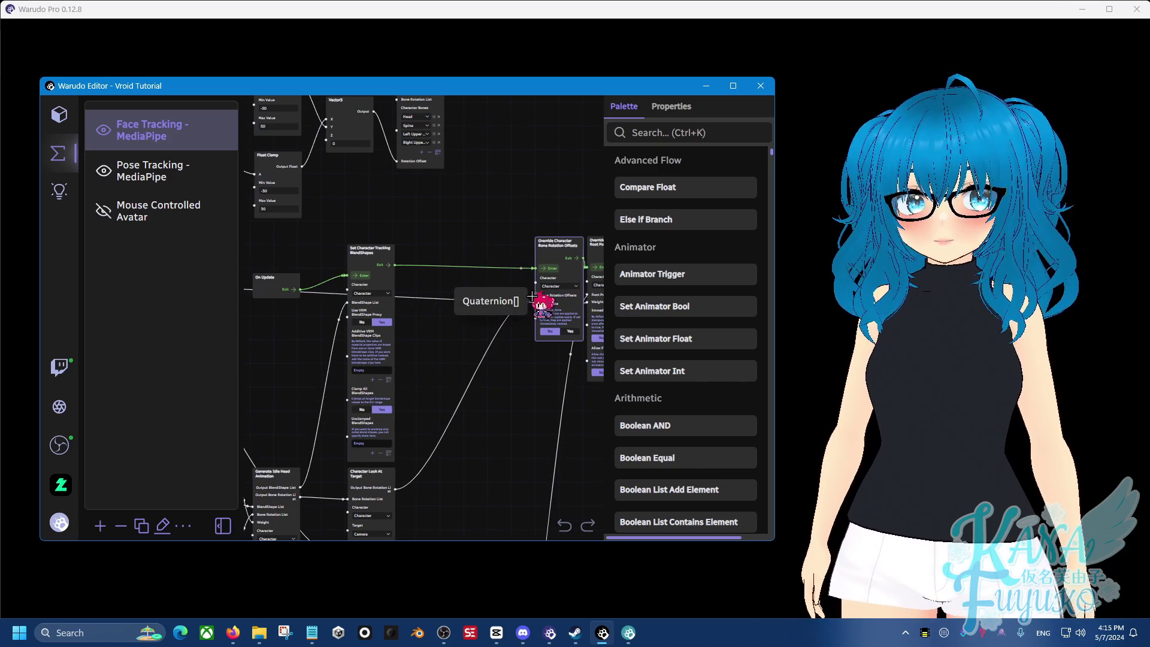
# Step: Place the Offset Character Bone Rotation List node between Character Look At Target and Override Character Bone Rotation Offsets
pyautogui.scroll(3, 438, 471)
pyautogui.moveTo(418, 464); pyautogui.dragTo(394, 432)
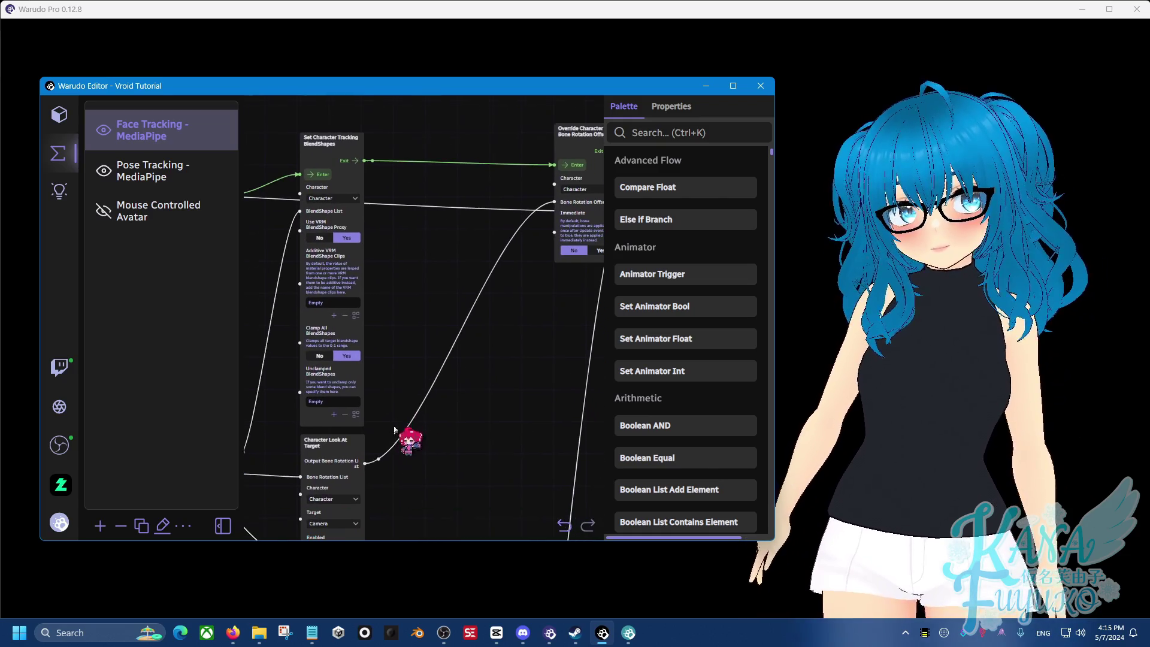
pyautogui.moveTo(422, 279); pyautogui.dragTo(444, 517)
pyautogui.moveTo(392, 133); pyautogui.dragTo(467, 460)
pyautogui.moveTo(456, 409); pyautogui.dragTo(434, 185)
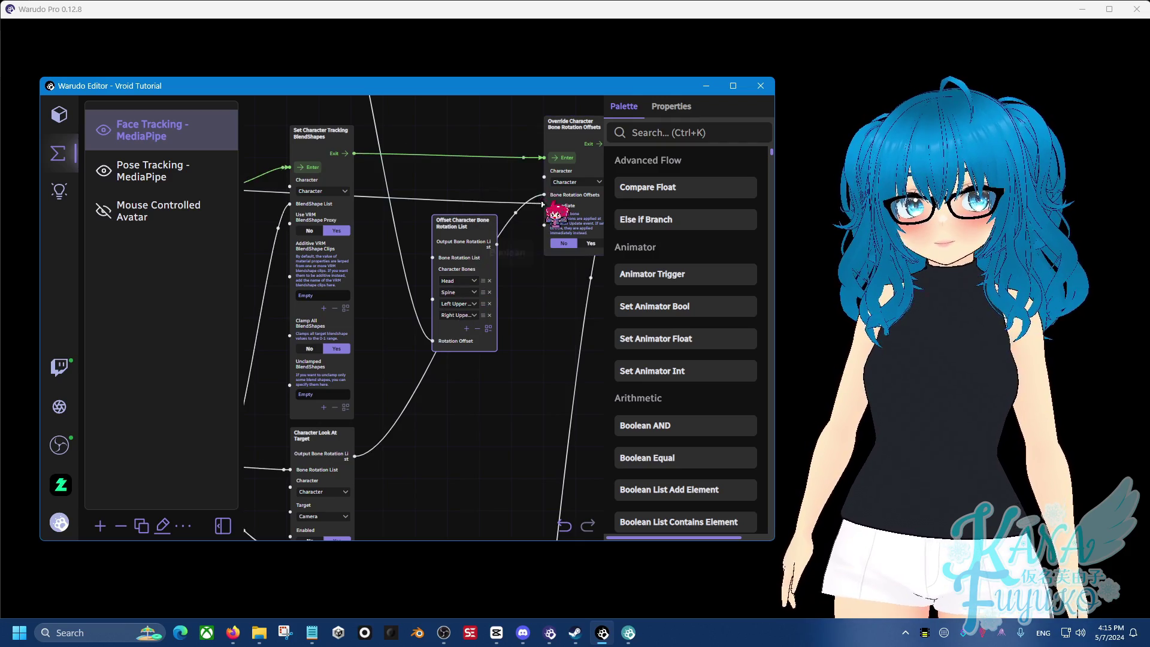
# Step: Route Character Look At Target's Output Bone Rotation List through Offset Character Bone Rotation List into Override Character Bone Rotation Offsets' Bone Rotation Offsets input
pyautogui.moveTo(530, 142); pyautogui.dragTo(516, 165)
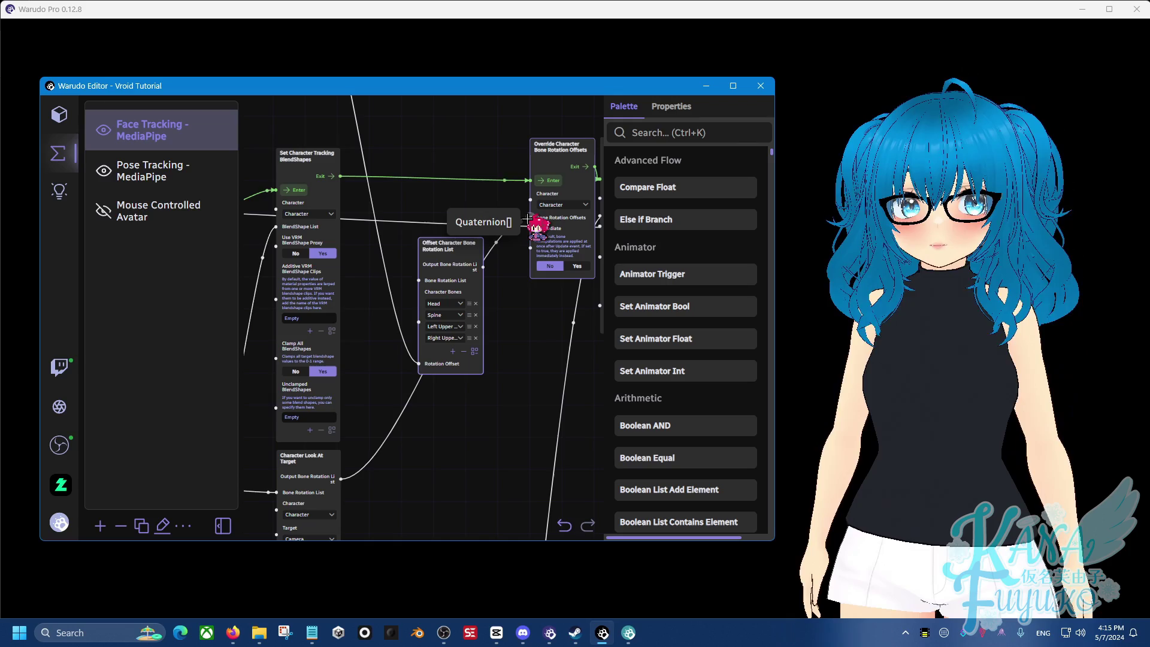
pyautogui.moveTo(527, 219); pyautogui.dragTo(502, 240)
pyautogui.moveTo(453, 279); pyautogui.dragTo(419, 280)
pyautogui.press('ctrl')
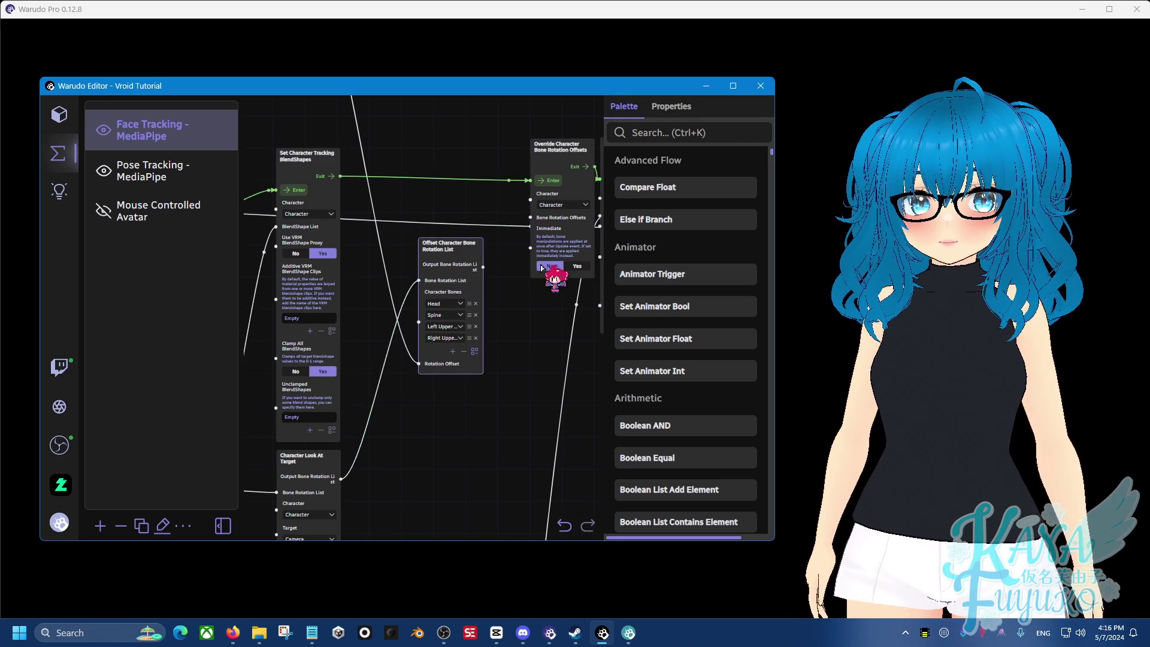
pyautogui.moveTo(482, 267); pyautogui.dragTo(509, 227)
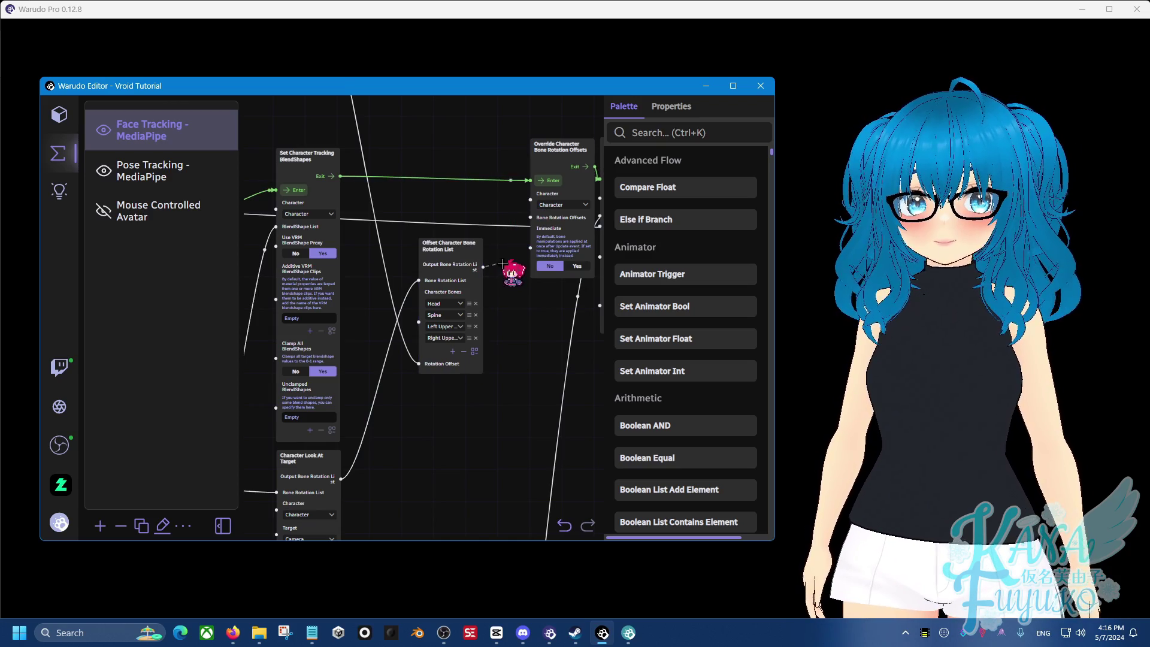
pyautogui.moveTo(482, 267); pyautogui.dragTo(530, 217)
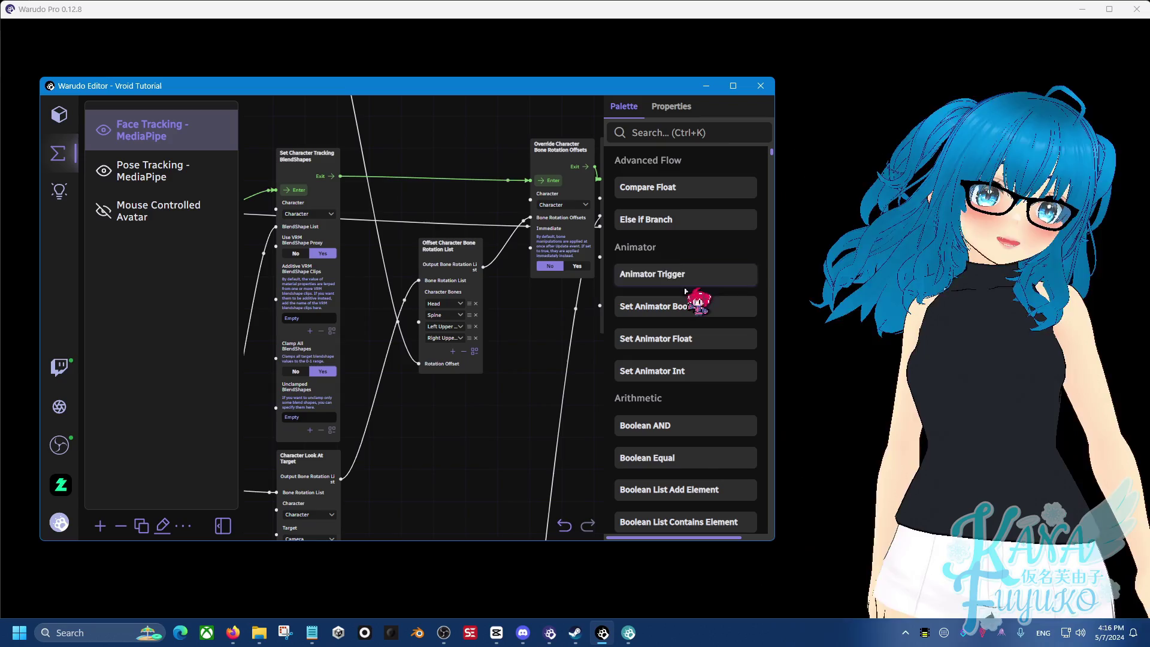
# Step: Search the node palette for "smooth" nodes
pyautogui.scroll(-3, 449, 228)
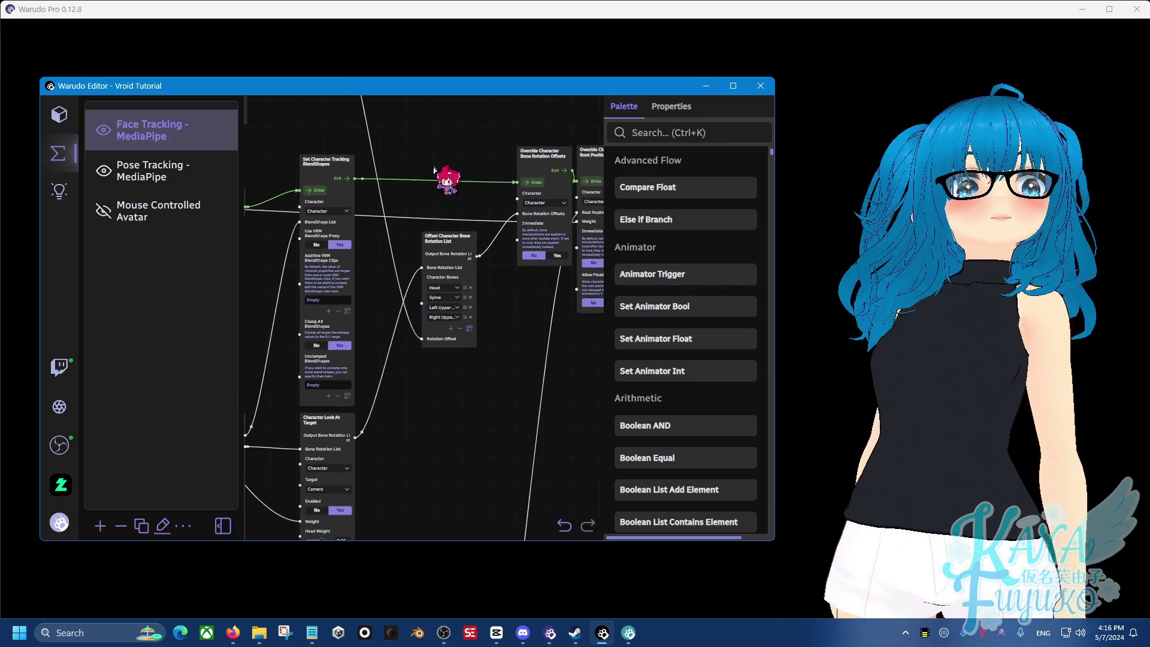
pyautogui.moveTo(436, 197); pyautogui.dragTo(462, 389)
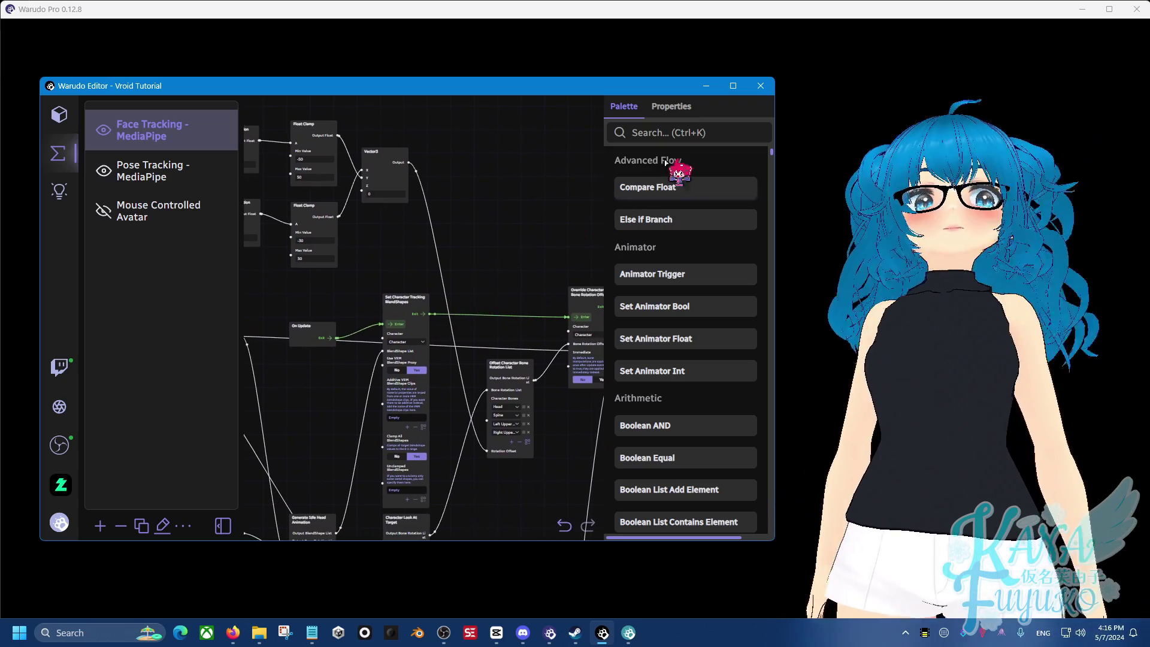
pyautogui.click(672, 133)
pyautogui.write('smooth')
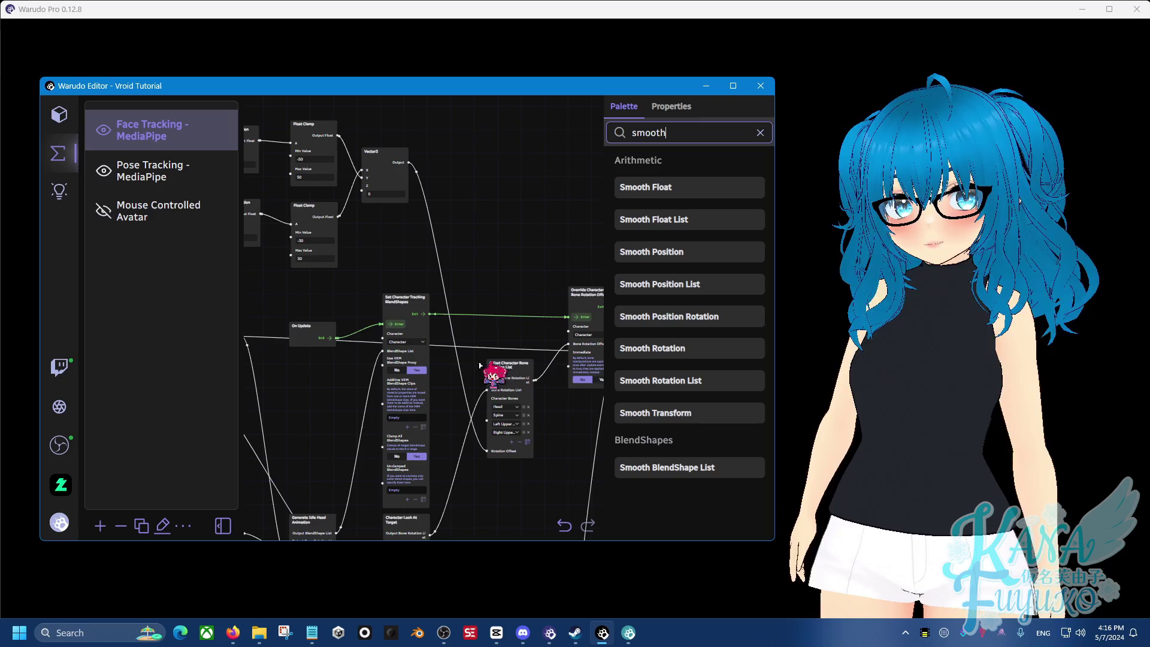
pyautogui.moveTo(731, 306); pyautogui.dragTo(633, 303)
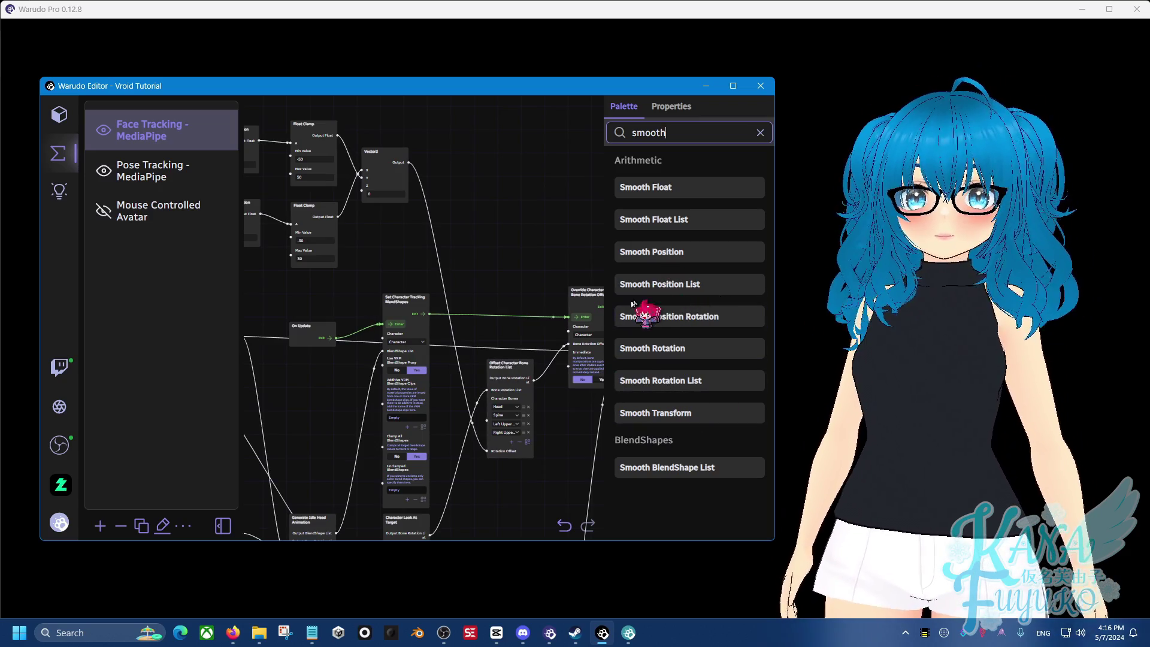
# Step: Examine the combined Face Tracking - MediaPipe node graph and how the avatar reacts to mouse movement
pyautogui.moveTo(453, 264); pyautogui.dragTo(423, 284)
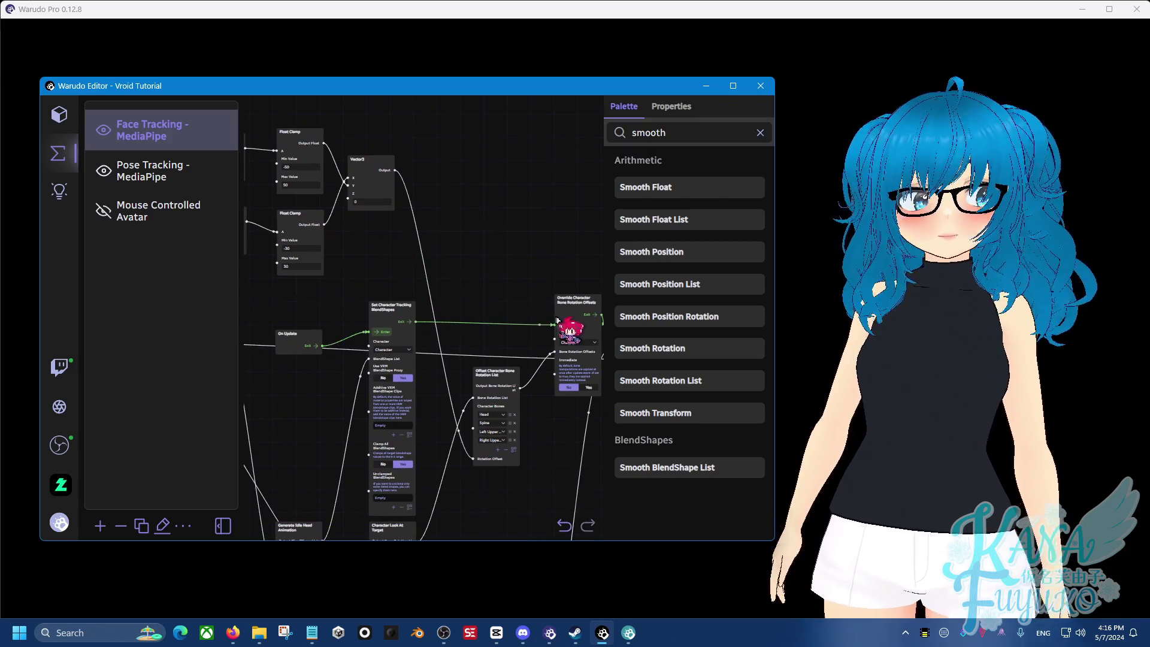
pyautogui.moveTo(554, 297); pyautogui.dragTo(463, 358)
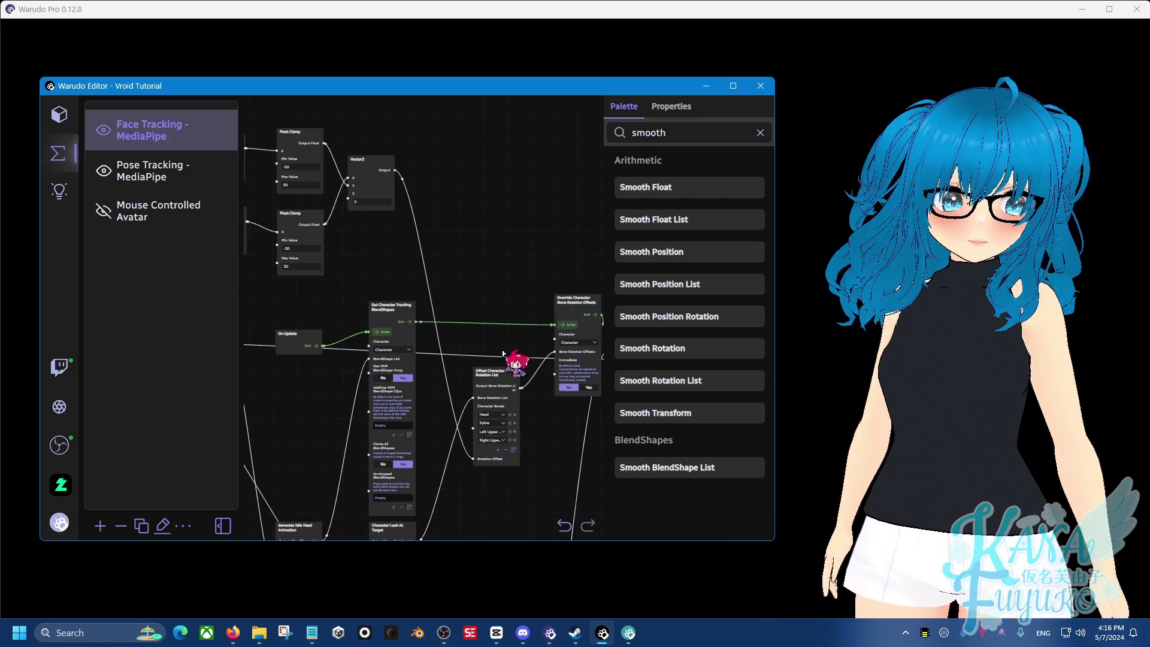
pyautogui.moveTo(651, 465); pyautogui.dragTo(504, 265)
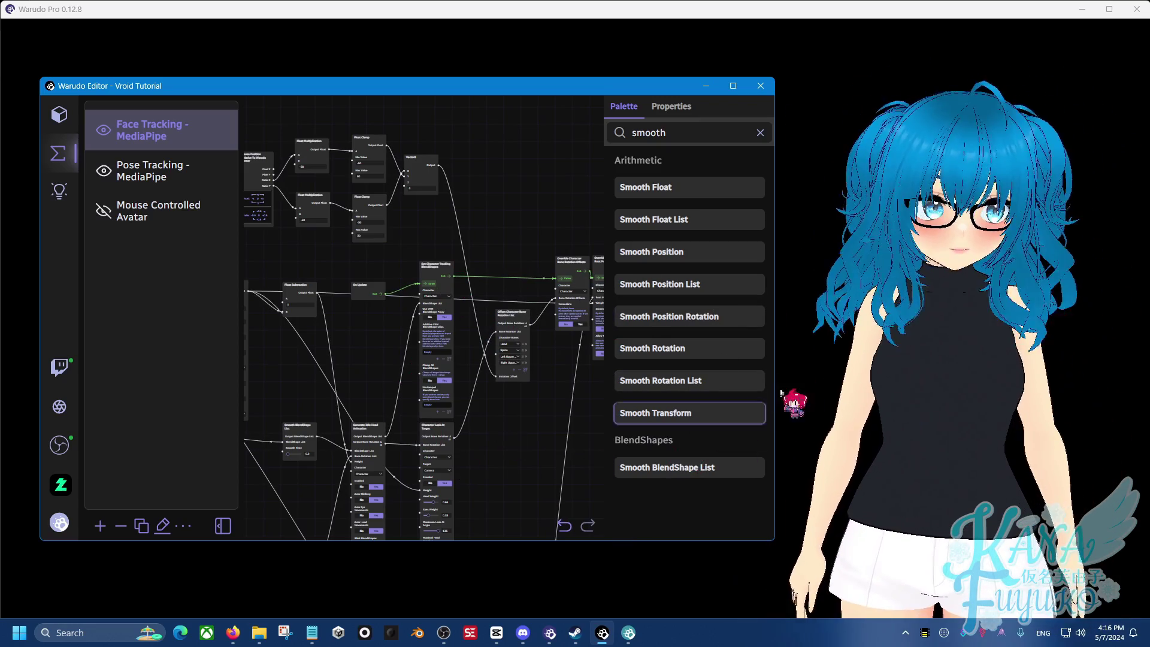
pyautogui.moveTo(780, 393); pyautogui.dragTo(342, 384)
pyautogui.moveTo(438, 404); pyautogui.dragTo(546, 397)
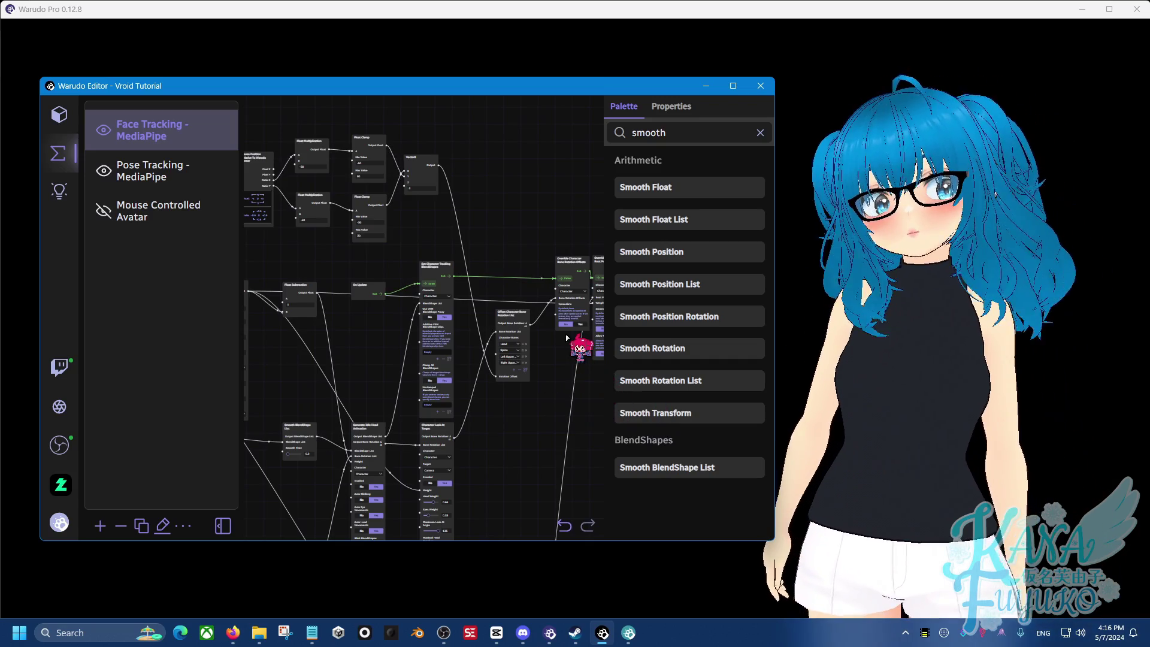
pyautogui.moveTo(566, 337); pyautogui.dragTo(353, 301)
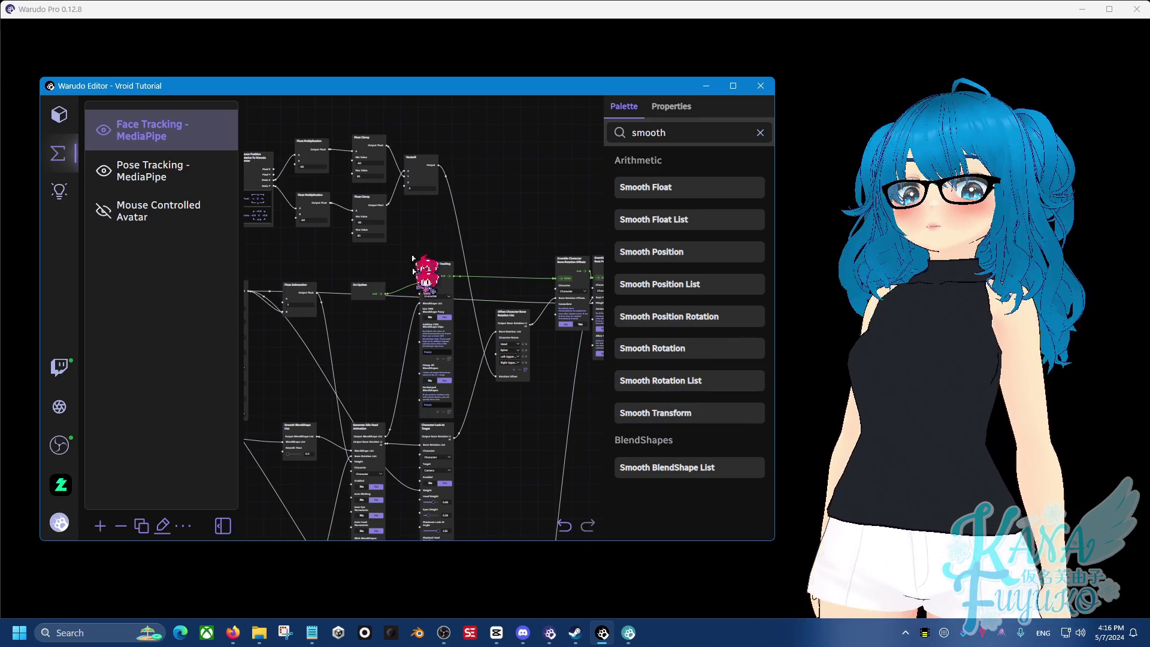
pyautogui.moveTo(463, 254); pyautogui.dragTo(518, 253)
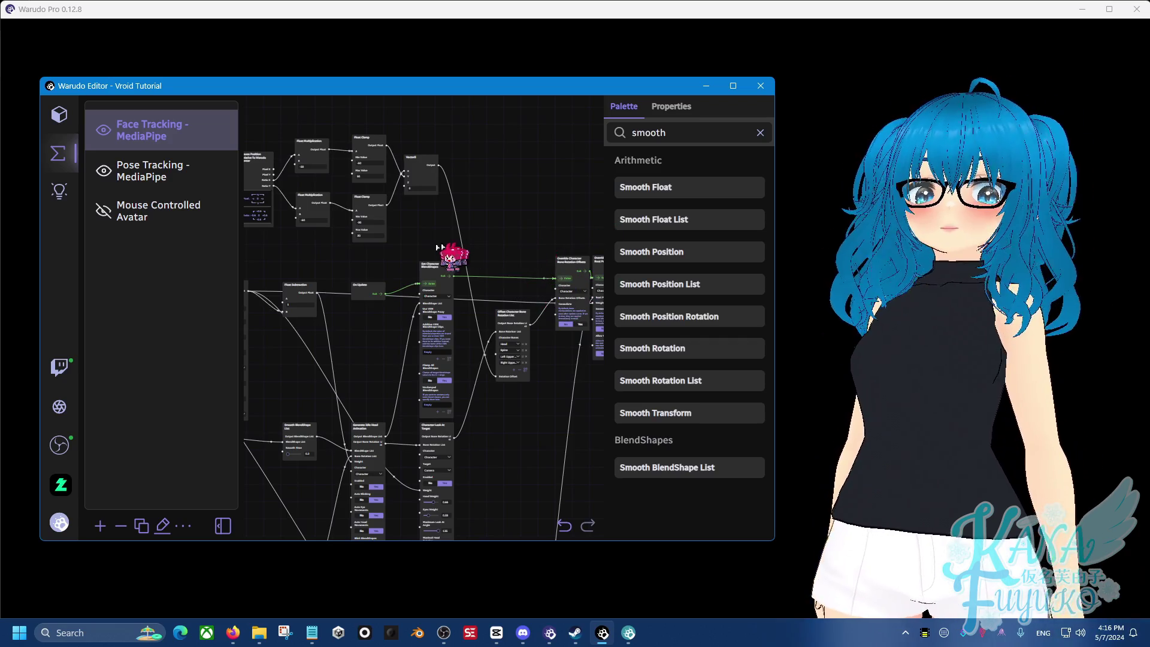
pyautogui.moveTo(435, 250); pyautogui.dragTo(458, 338)
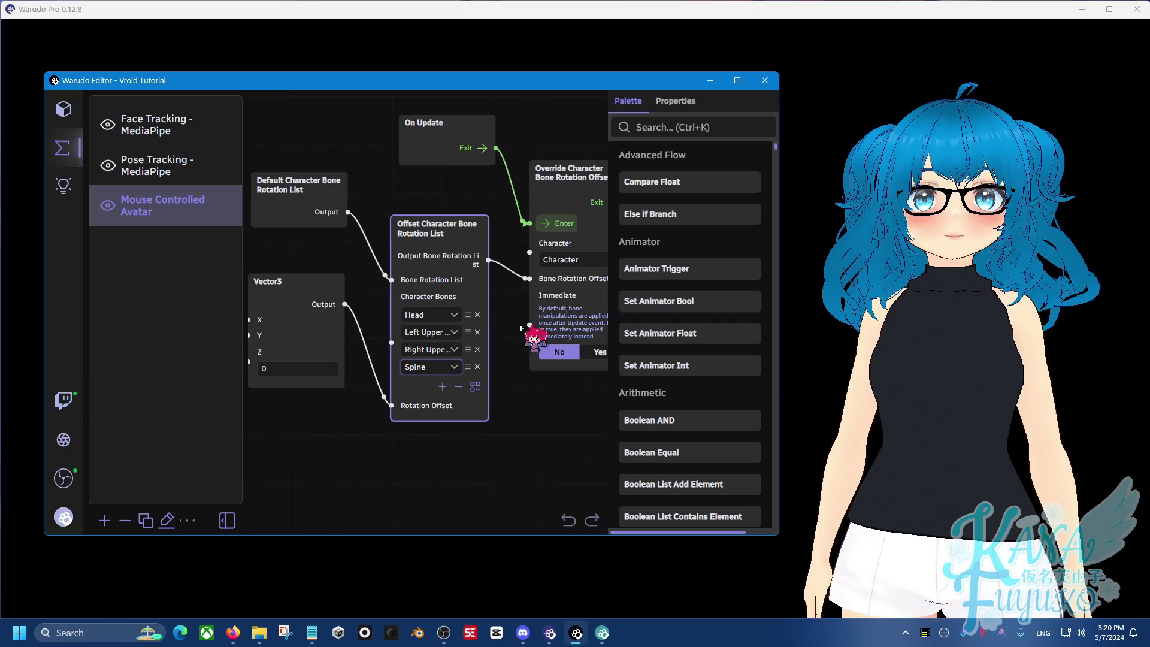
# Step: Examine the complete Mouse Controlled Avatar node graph, from the mouse position node to the bone rotation override, and how the avatar follows the mouse
pyautogui.click(351, 467)
pyautogui.scroll(-2, 339, 455)
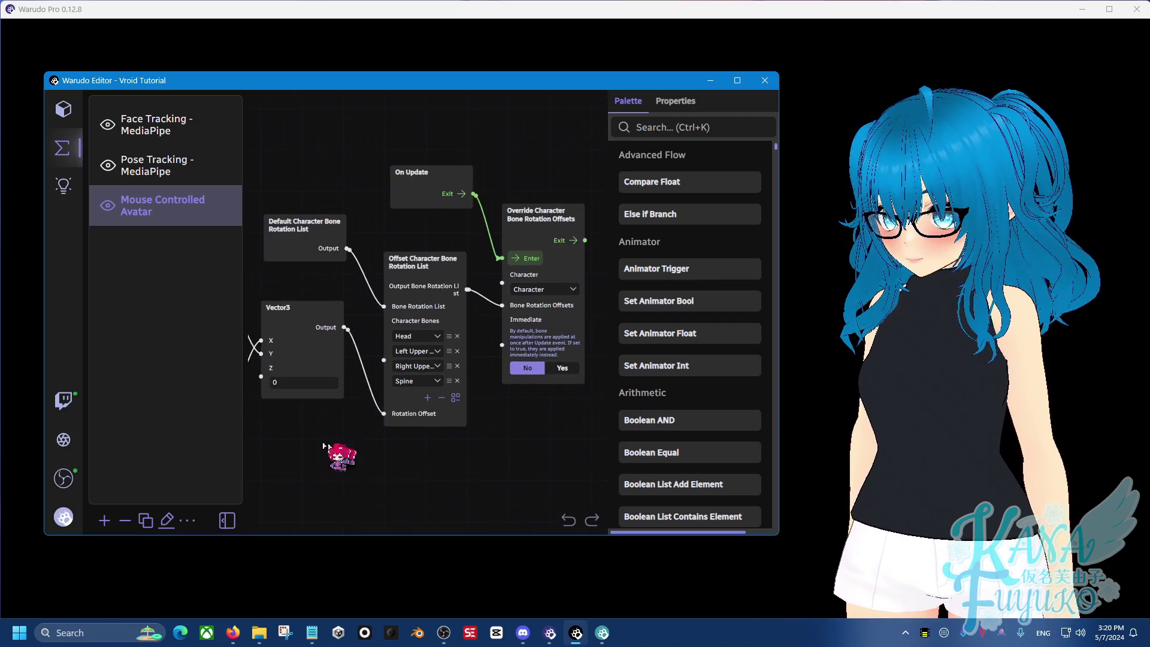
pyautogui.moveTo(357, 417); pyautogui.dragTo(544, 345)
pyautogui.scroll(-1, 484, 397)
pyautogui.scroll(-3, 485, 397)
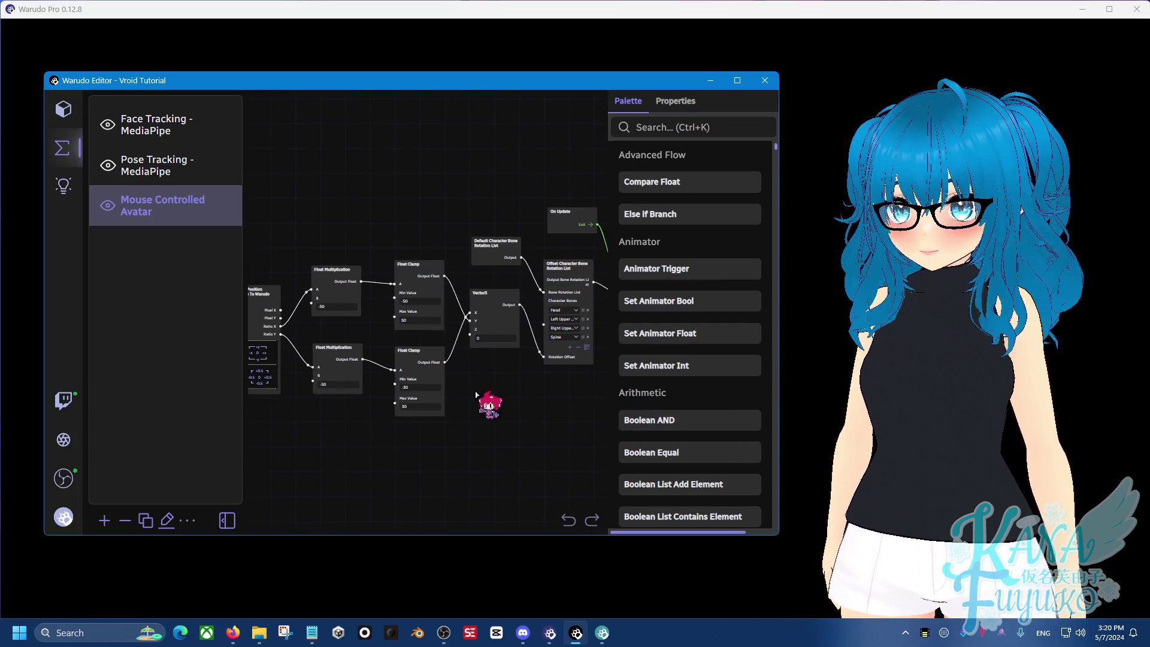
pyautogui.moveTo(474, 393); pyautogui.dragTo(447, 412)
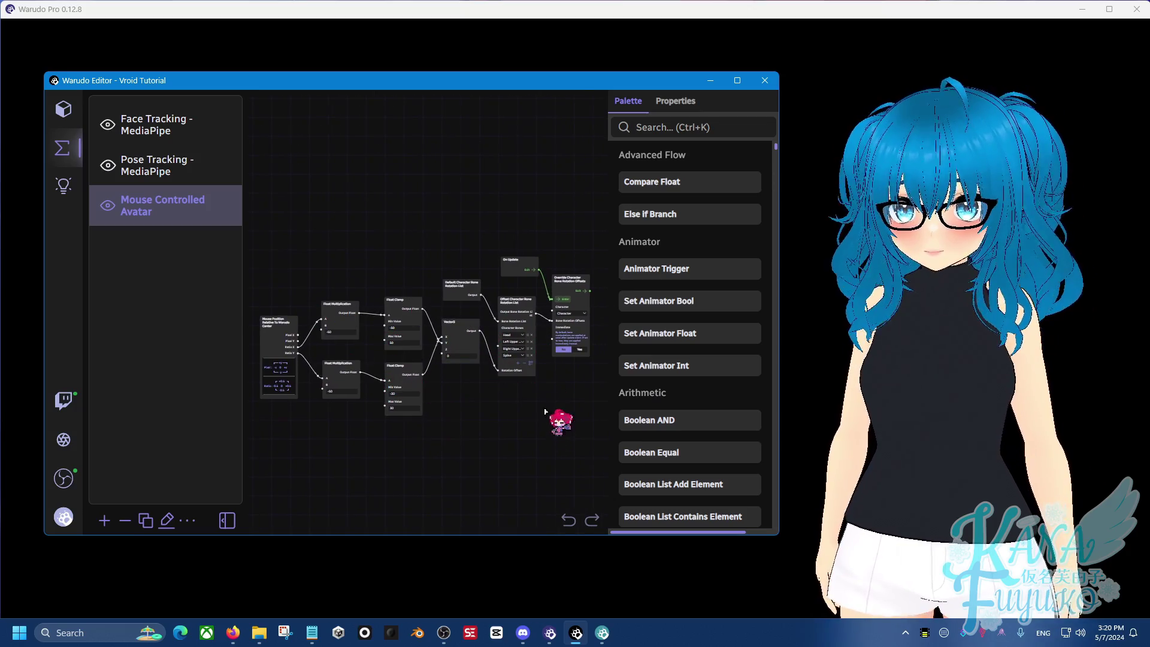
pyautogui.moveTo(457, 455); pyautogui.dragTo(450, 427)
pyautogui.scroll(2, 452, 418)
pyautogui.scroll(-1, 453, 413)
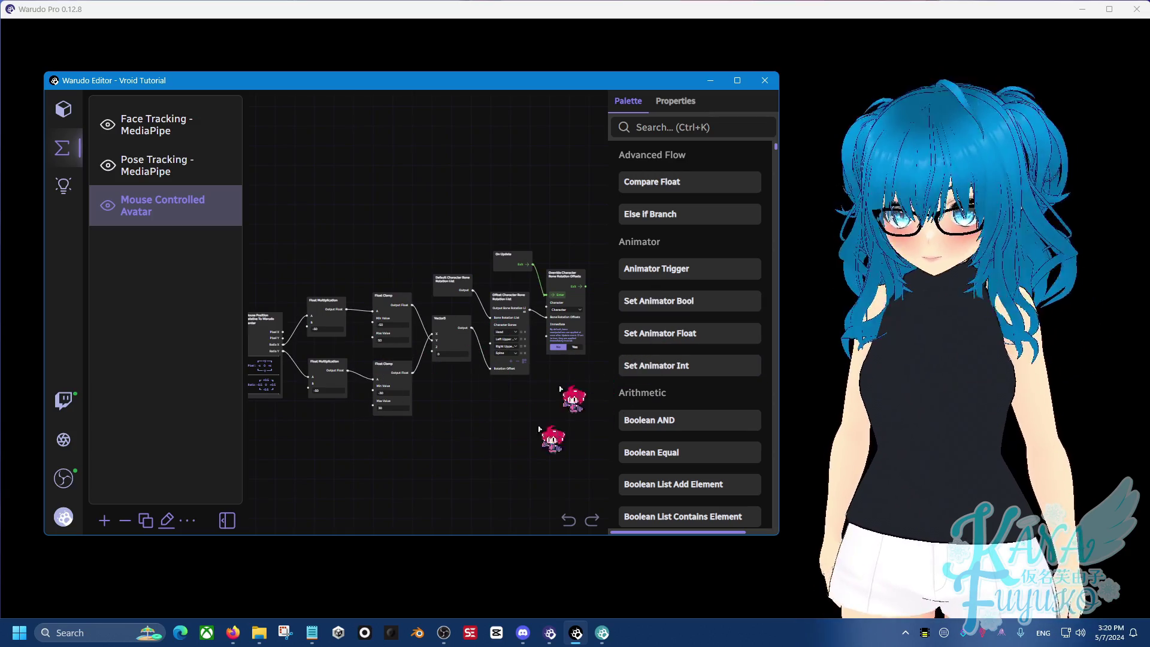
pyautogui.moveTo(455, 412); pyautogui.dragTo(411, 421)
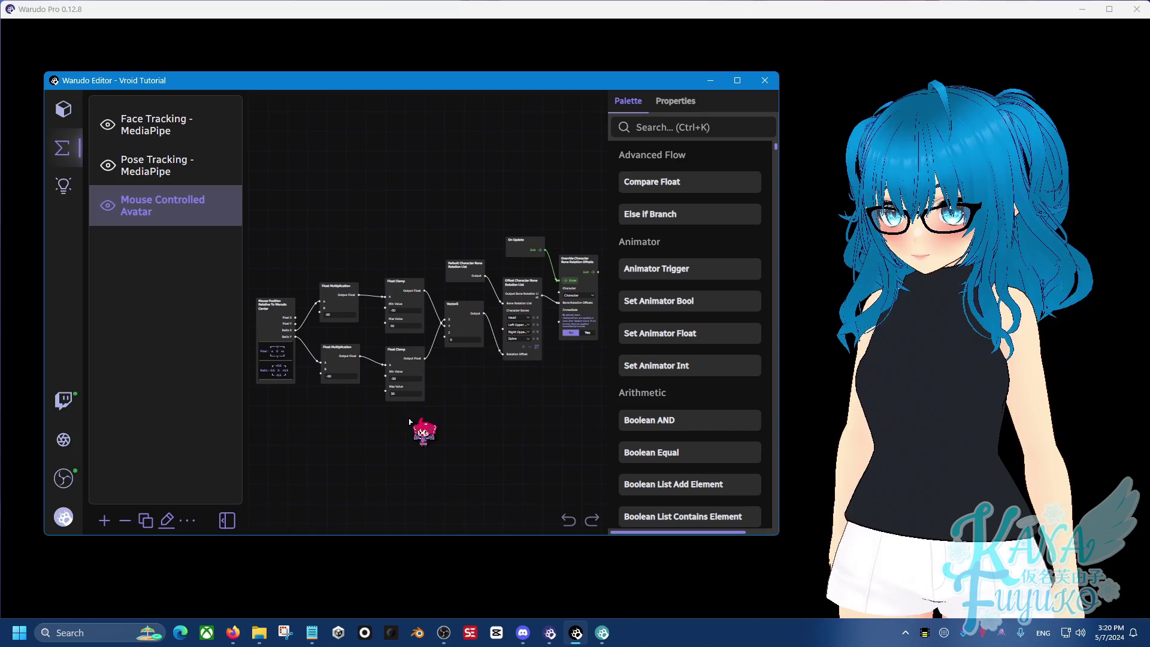
pyautogui.moveTo(515, 390)
pyautogui.mouseDown()
pyautogui.moveTo(534, 398)
pyautogui.moveTo(515, 411)
pyautogui.mouseUp()
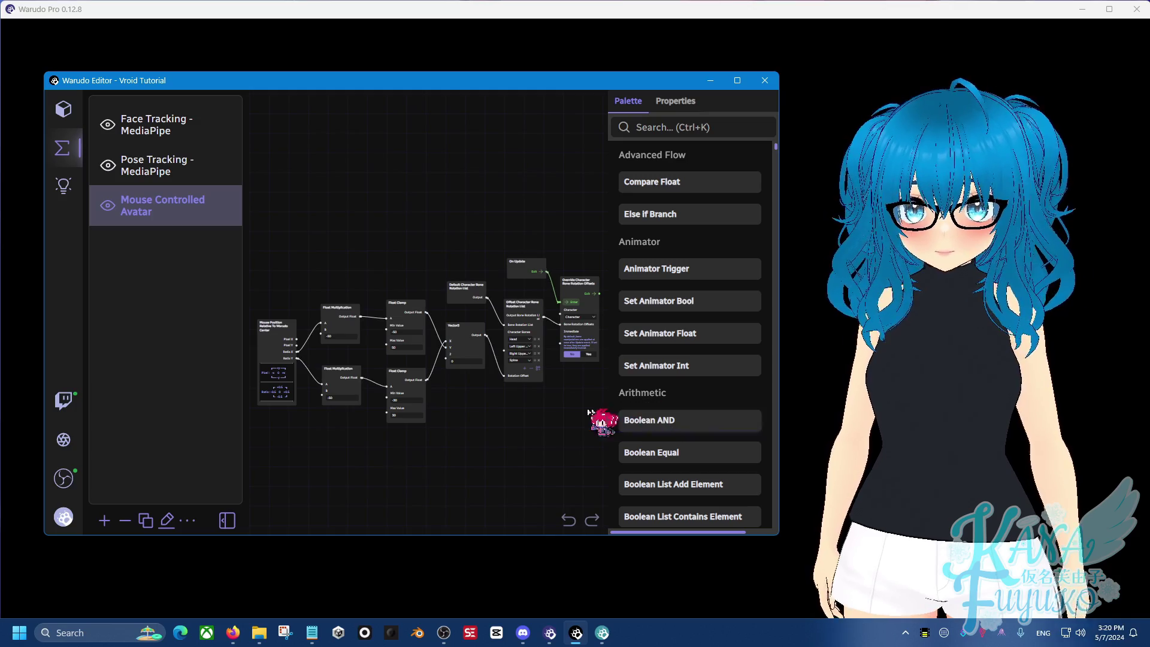
pyautogui.moveTo(702, 269); pyautogui.dragTo(519, 251)
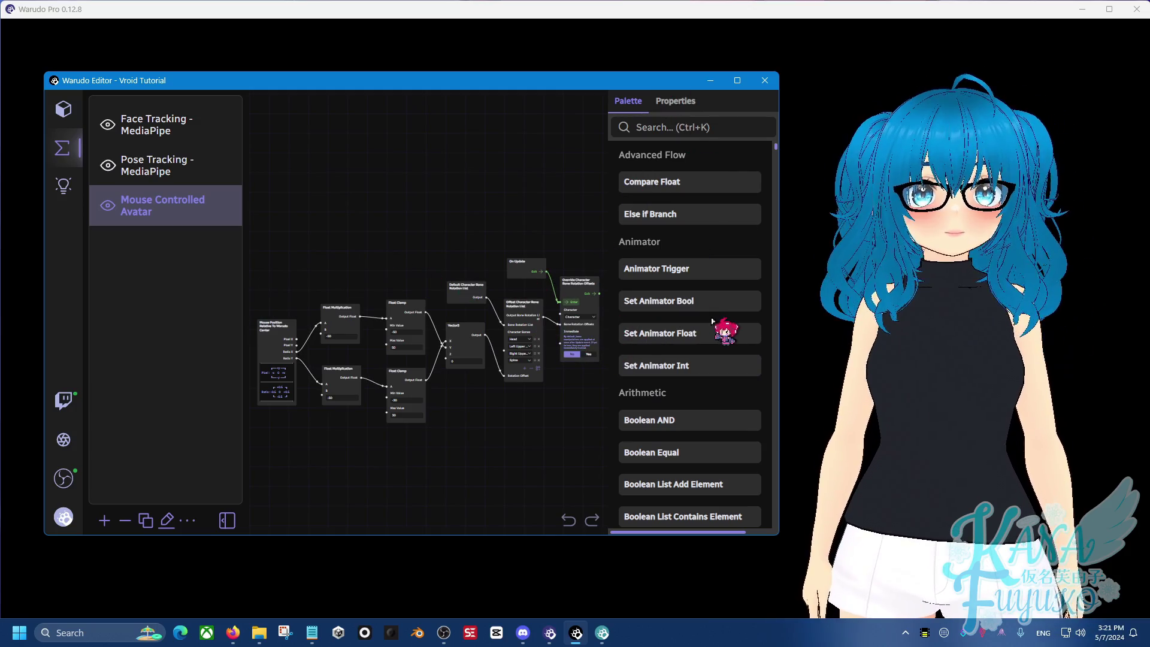
pyautogui.moveTo(624, 363); pyautogui.dragTo(531, 385)
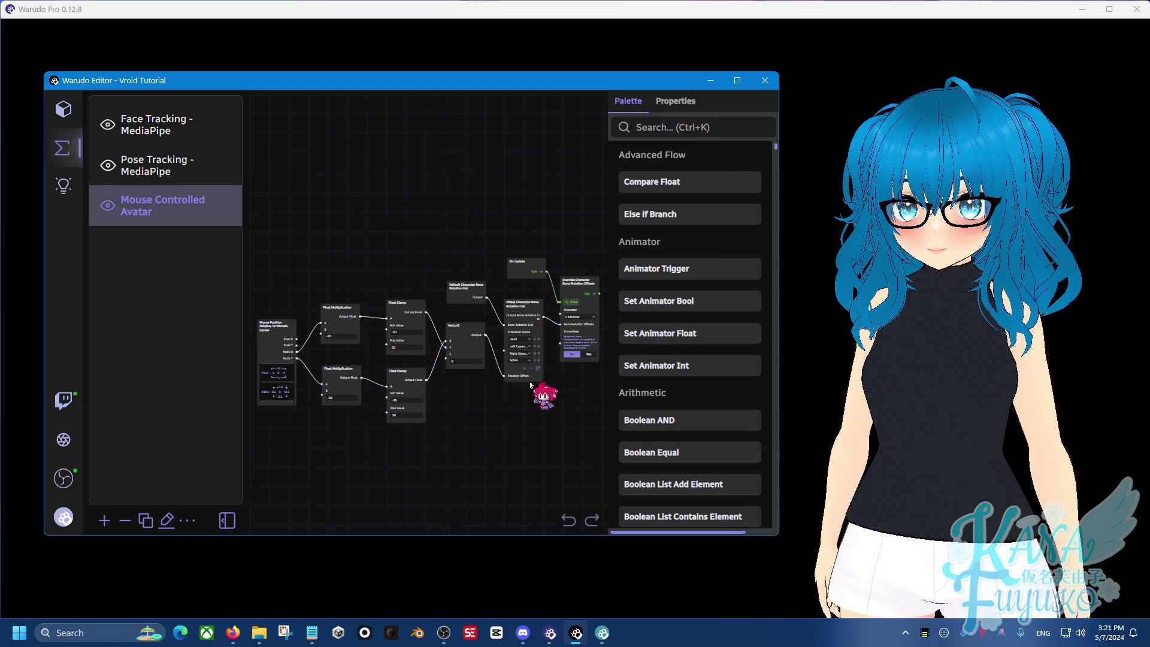